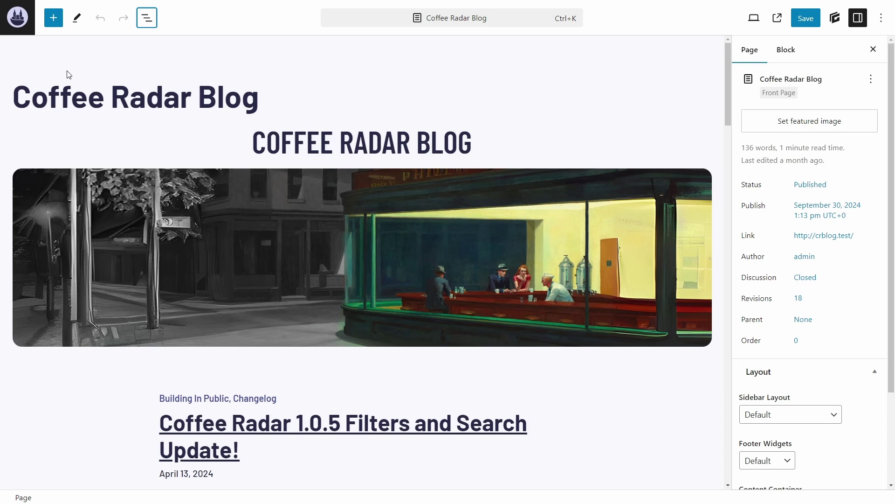
Open the block inserter from the top toolbar to list the GenerateBlocks blocks
click(54, 19)
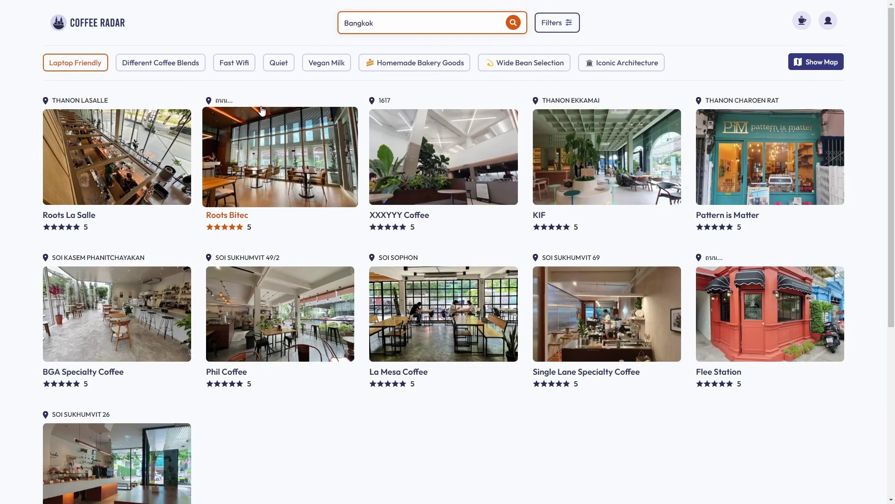
Open the La Mesa Coffee page from the Bangkok results and scroll down through it
click(428, 316)
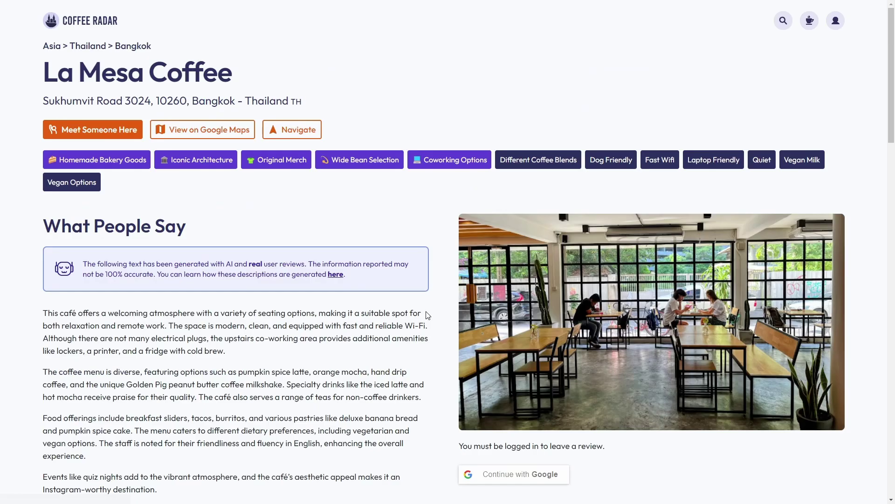
scroll(381, 259, down, 6)
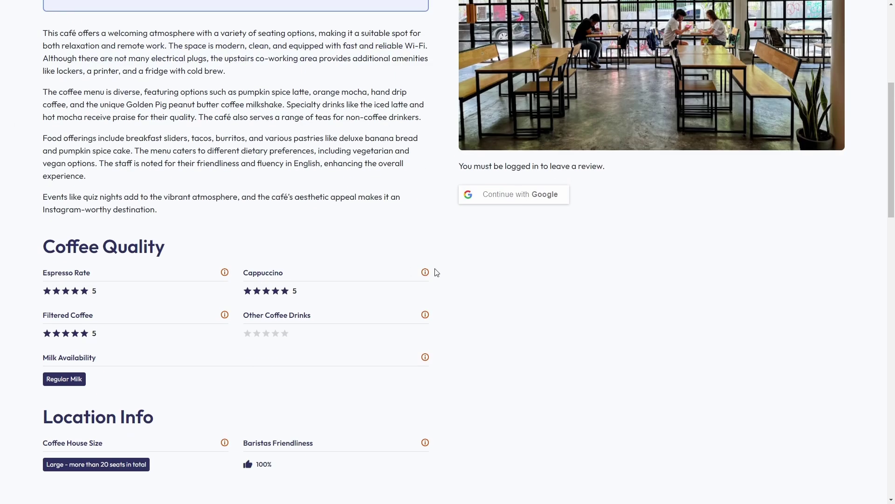
scroll(474, 286, down, 3)
scroll(475, 288, down, 12)
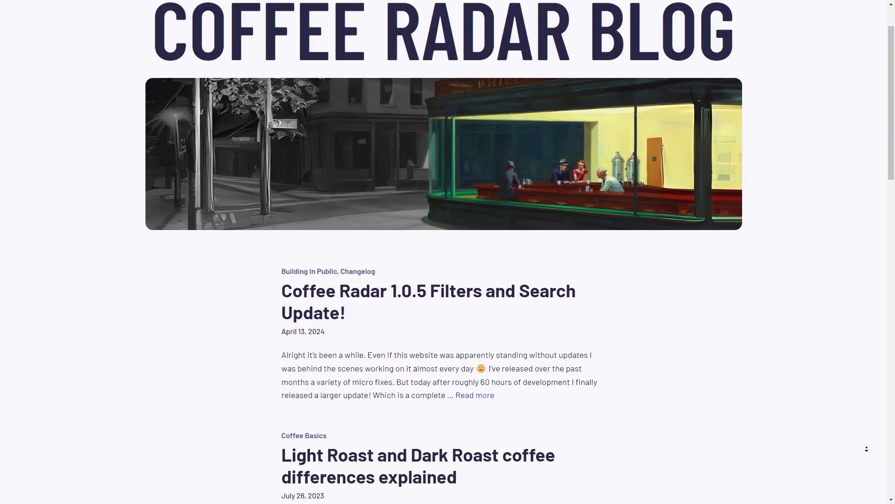
scroll(447, 252, down, 5)
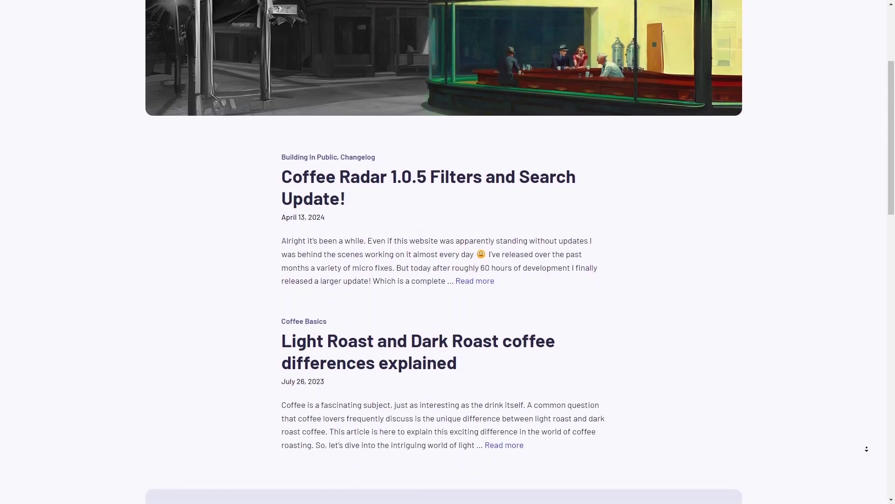
scroll(866, 448, down, 6)
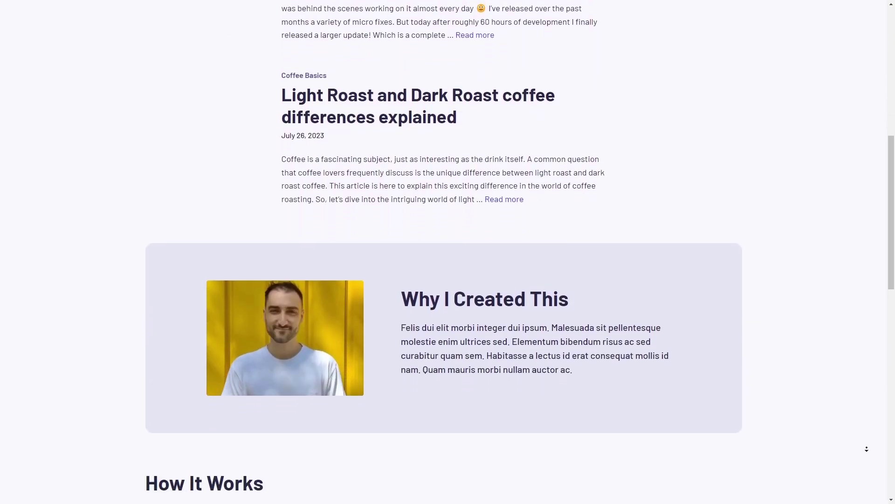
scroll(866, 449, down, 6)
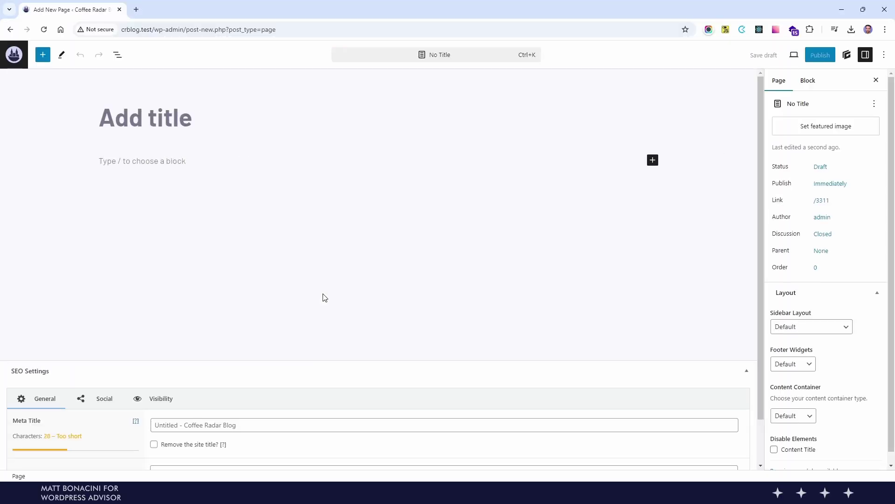
Title the new page 'Coffee Radar Blog' and set it as the site's homepage
text(Coffee Radar Blog)
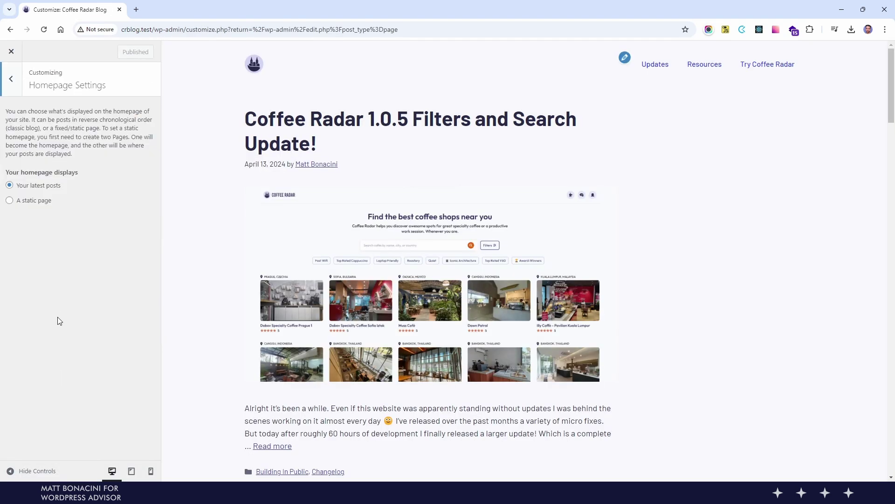
click(49, 241)
click(36, 265)
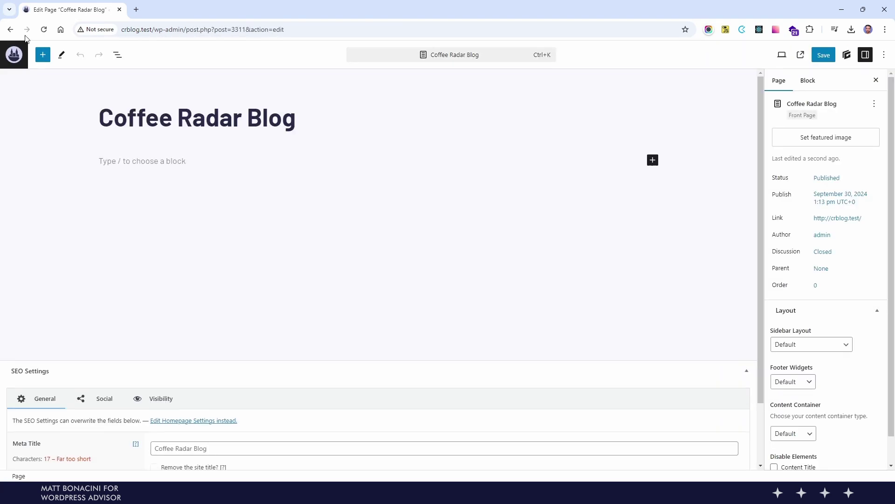
Add a GenerateBlocks Headline reading 'Coffee Radar Blog' and make it Heading 1
click(43, 55)
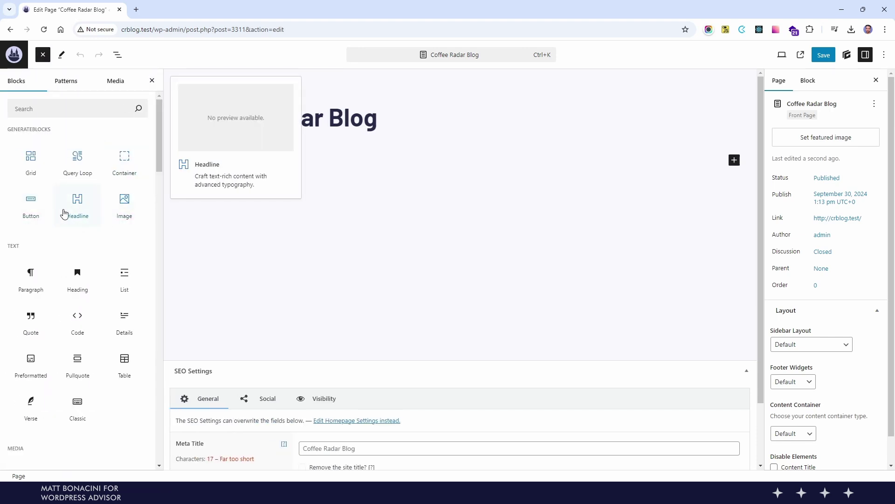
click(65, 206)
click(235, 157)
text(Coffee Radar Blog)
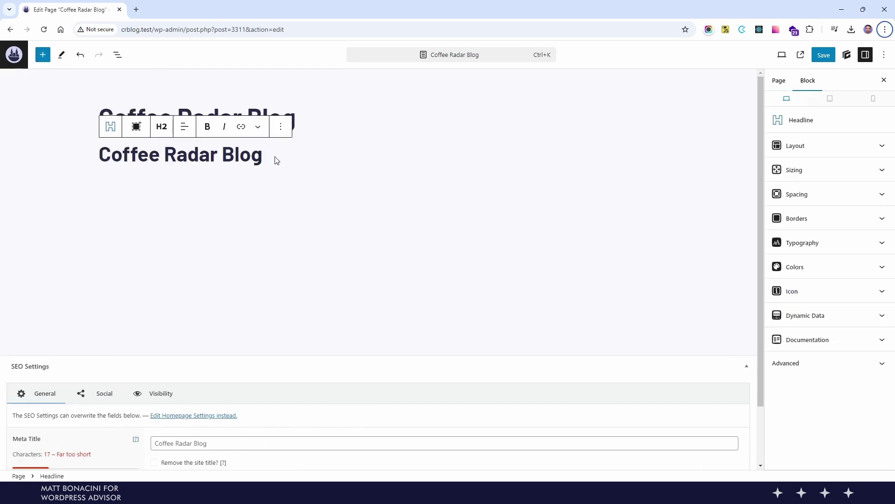
click(163, 128)
click(178, 154)
Insert an Image block below the headline using /image
click(321, 215)
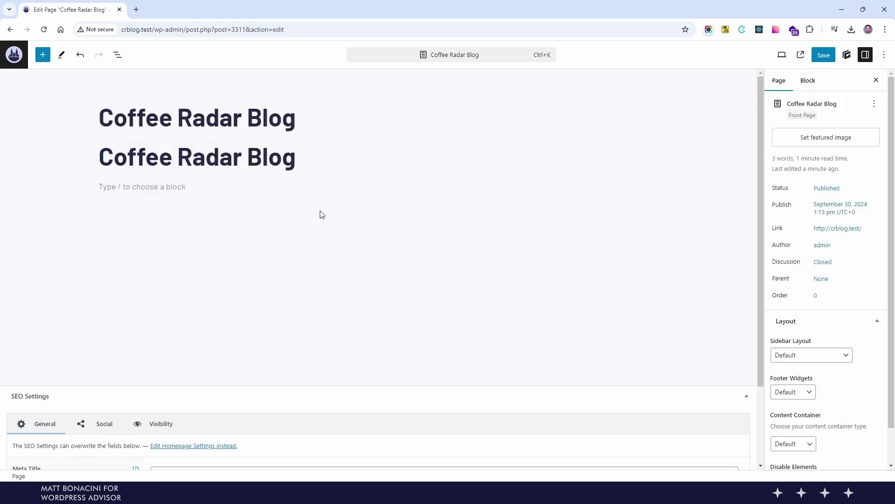
text(/image)
key(Return)
Upload Main Image.jpg from the blog home images folder into the image block
click(172, 234)
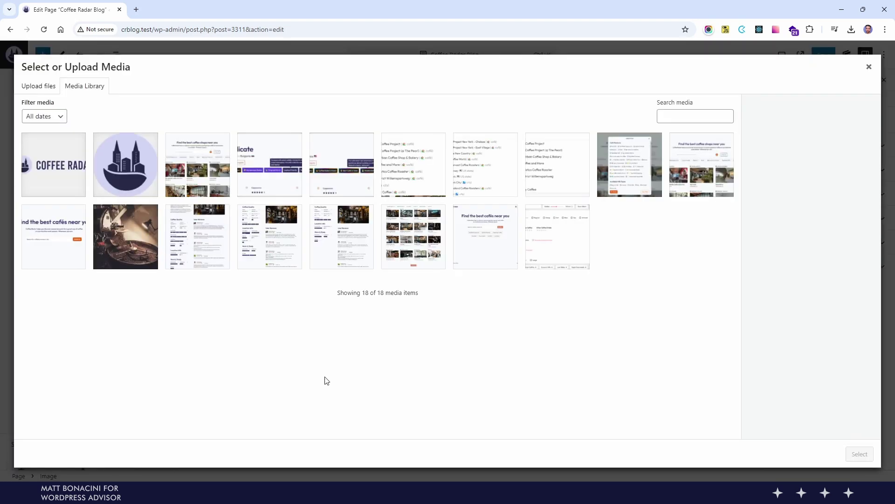
key(alt+Tab)
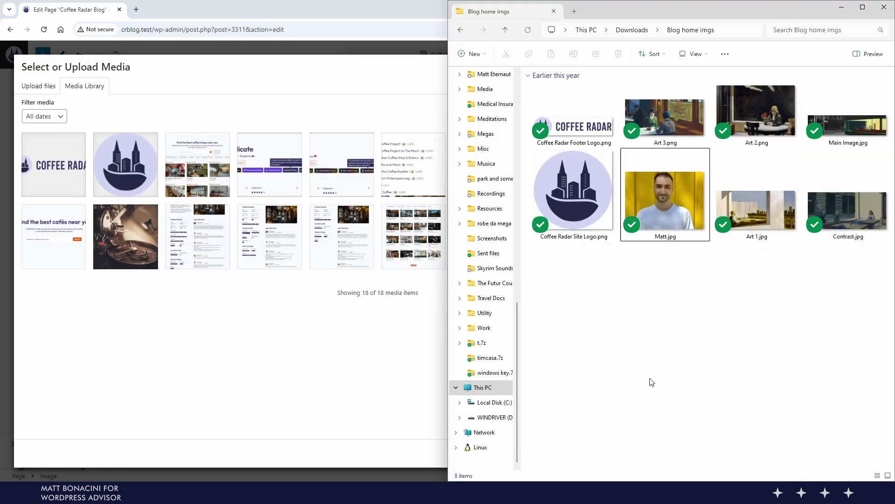
drag(848, 127, 219, 331)
click(859, 454)
Review the hero image frame against the design and save the page
click(724, 427)
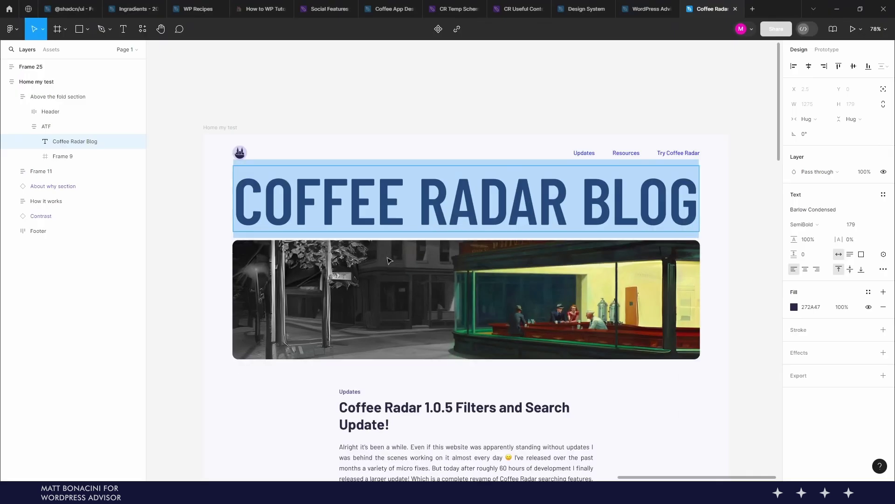
click(390, 260)
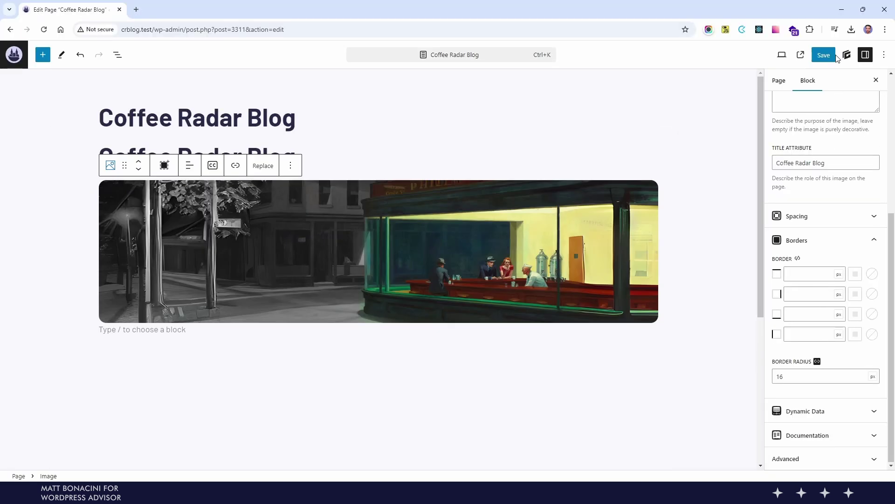
click(833, 56)
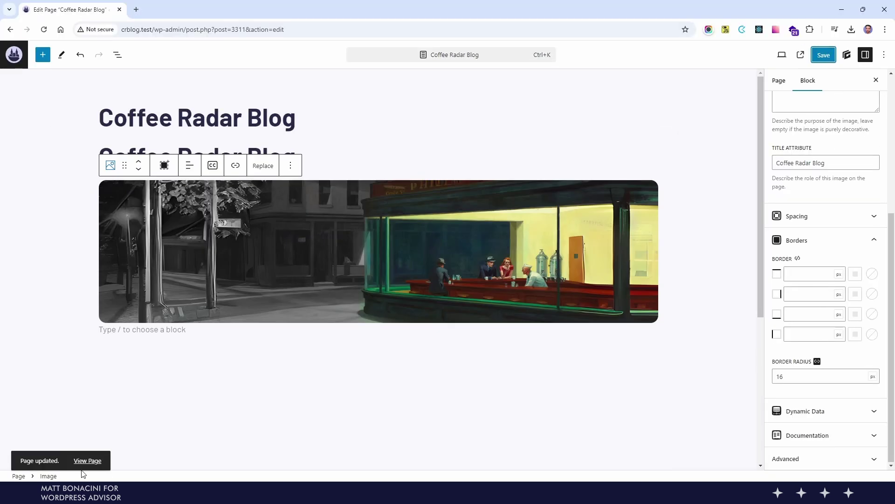
In mobile preview, give the hero image a 160 px height with Cover object-fit
click(782, 55)
click(698, 116)
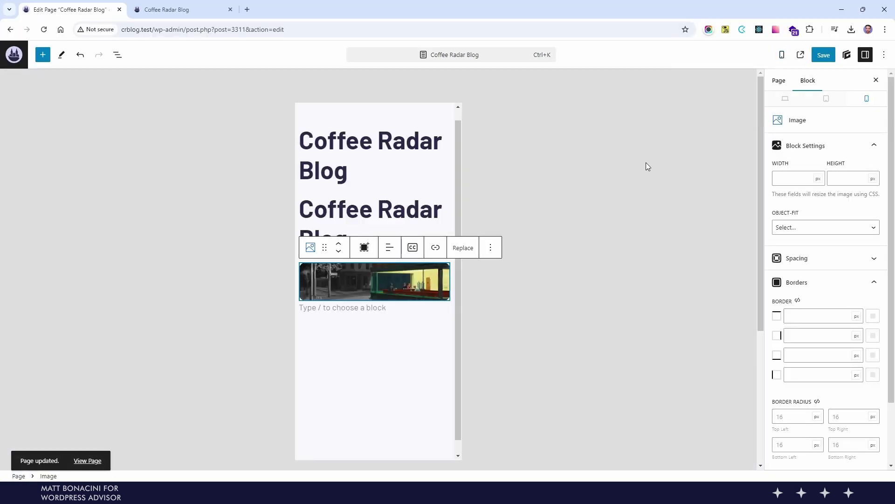
click(409, 310)
click(339, 283)
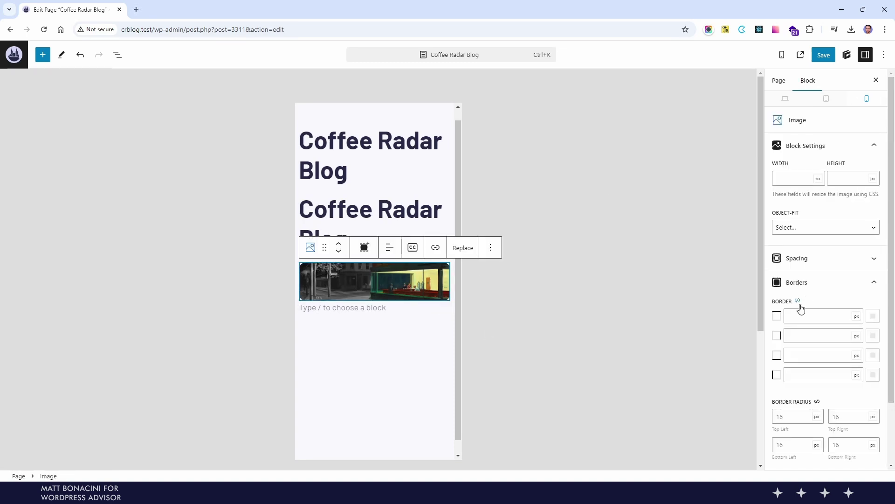
click(819, 228)
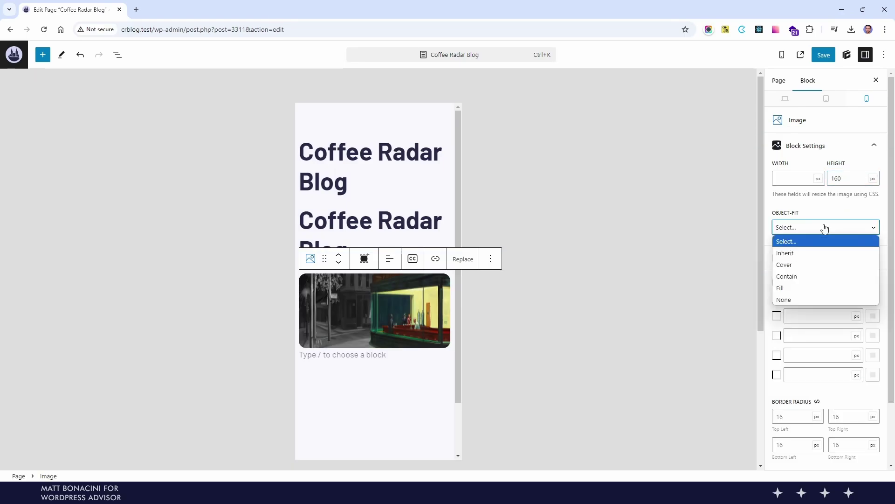
click(814, 265)
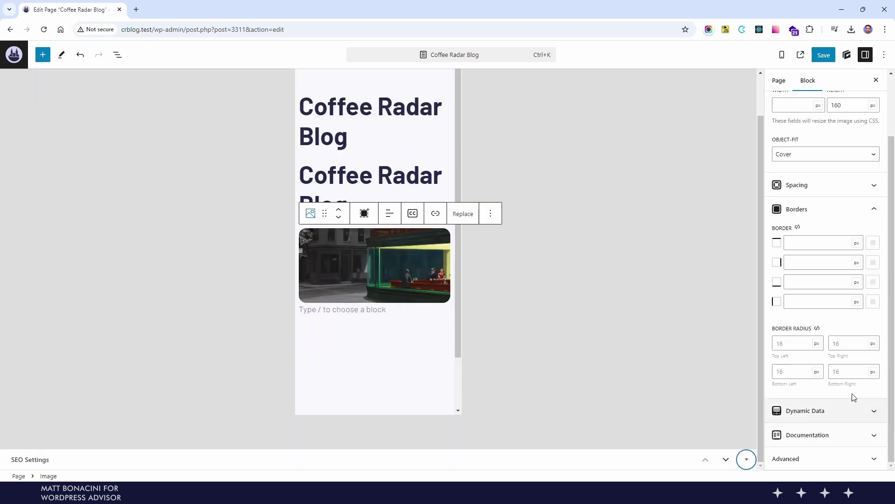
scroll(841, 380, up, 2)
click(341, 219)
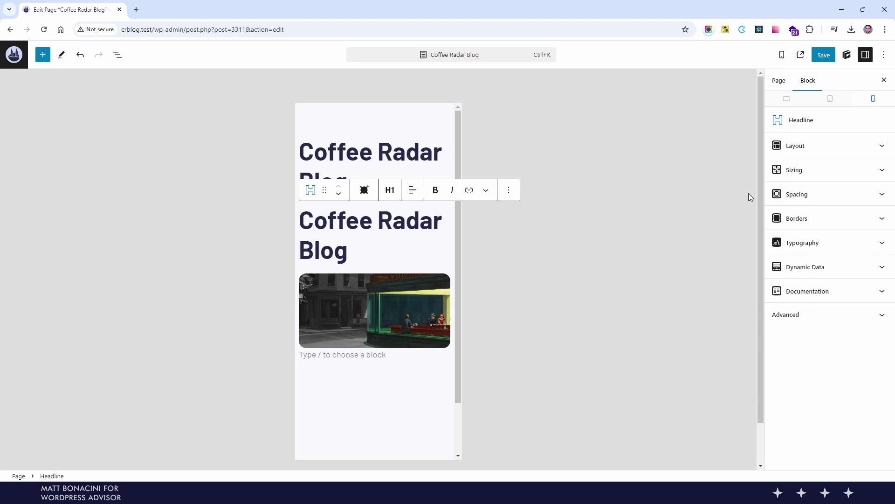
Return to desktop preview and compare the second headline's text with the Figma design
click(787, 98)
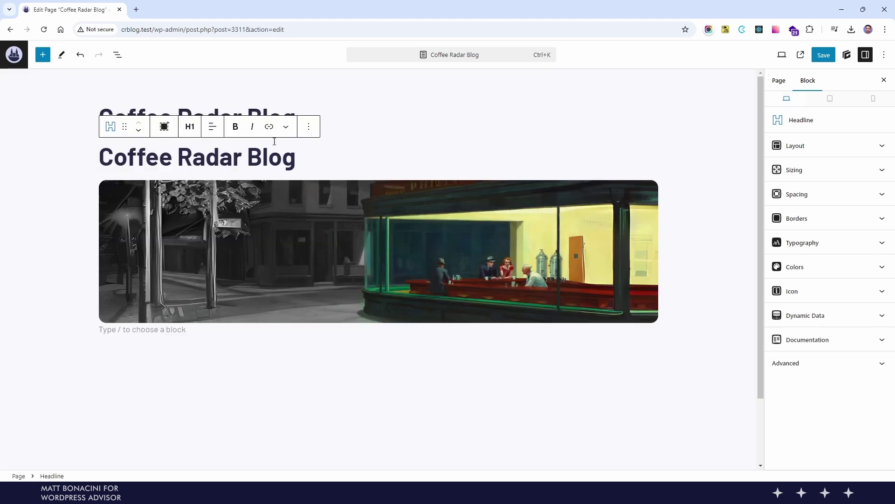
triple_click(258, 160)
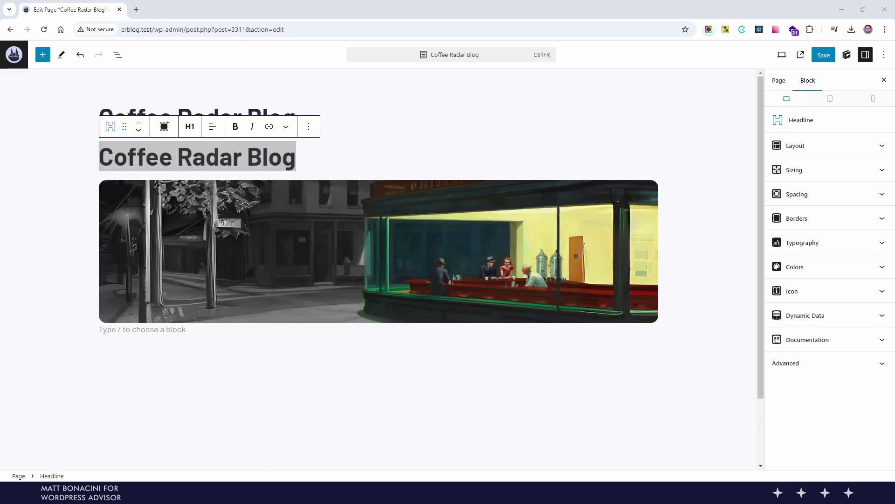
key(alt+Tab)
click(396, 203)
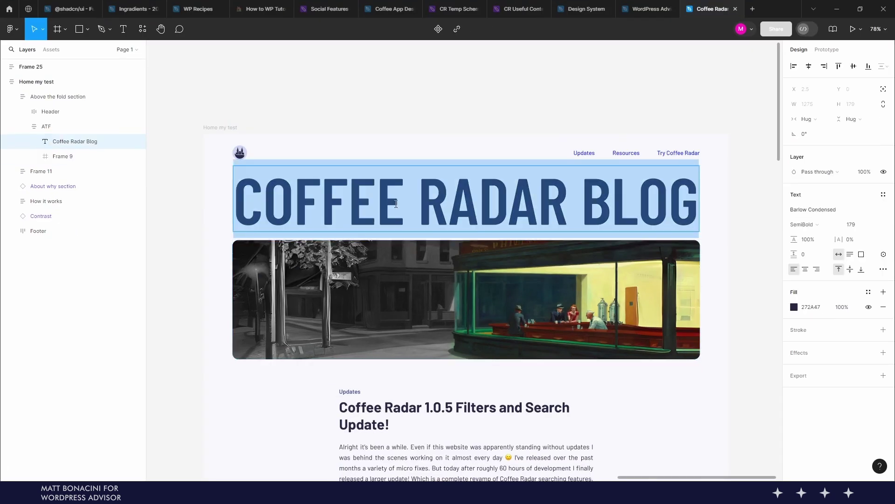
click(830, 13)
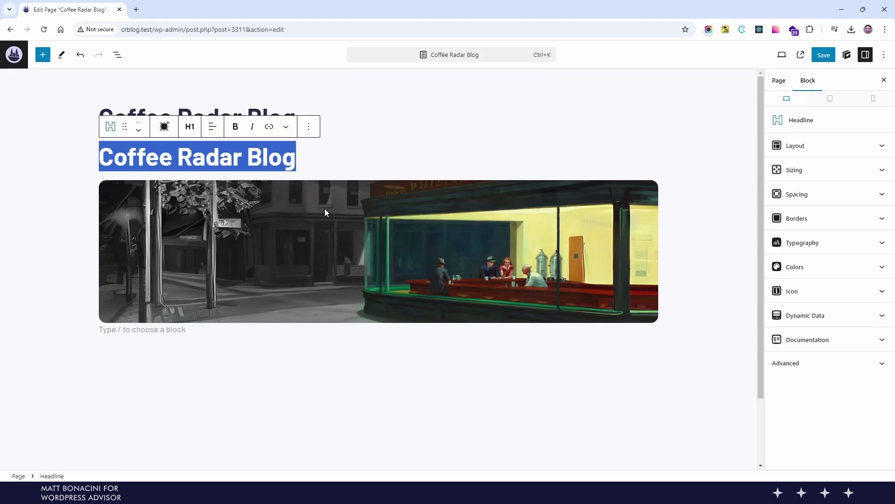
Set the headline's font family to Barlow Condensed
click(800, 146)
click(799, 146)
click(852, 243)
scroll(816, 328, down, 1)
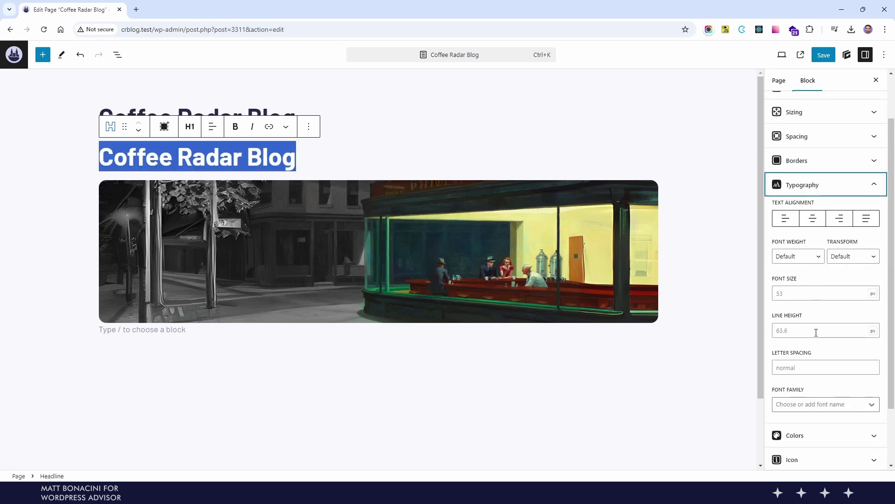
scroll(815, 334, down, 1)
click(819, 358)
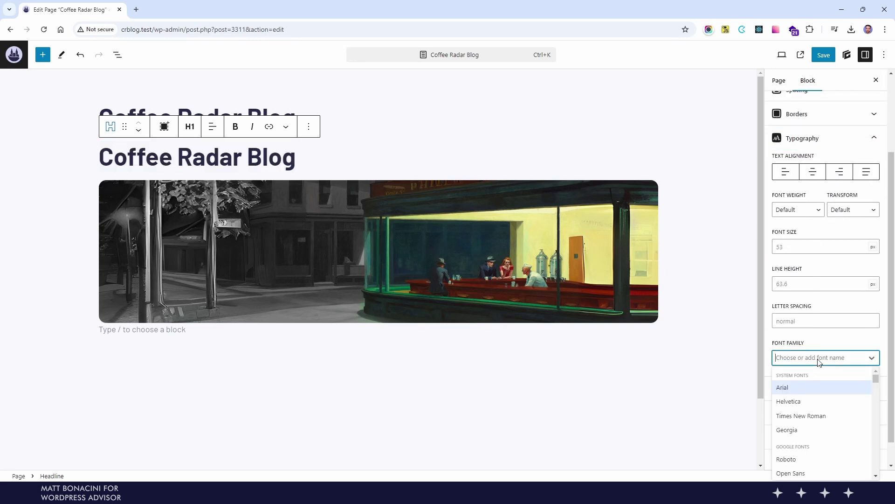
text(barl)
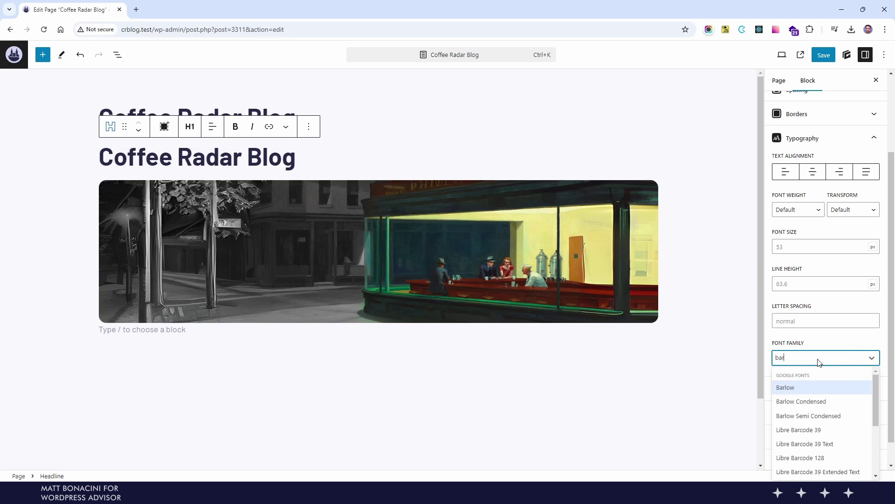
key(Down)
key(Return)
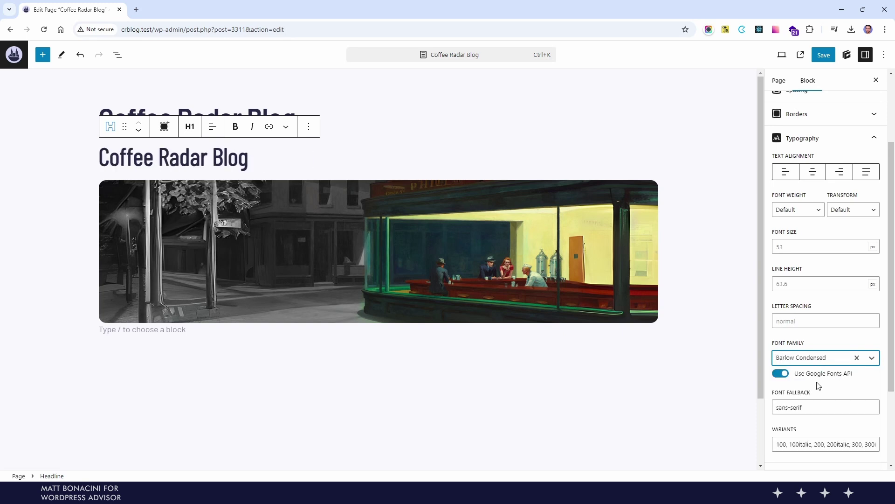
Trim the font variants to 600, 700, set weight 600 and uppercase transform
scroll(819, 387, down, 2)
drag(793, 351, 797, 408)
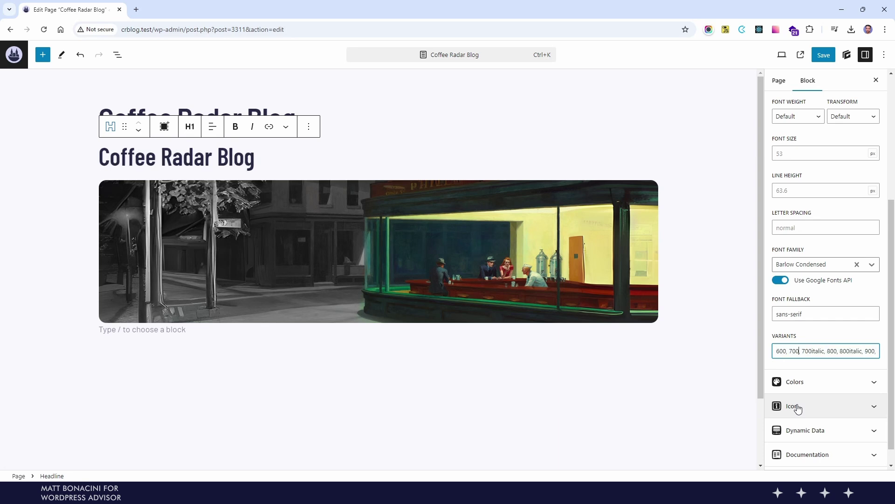
key(BackSpace)
scroll(811, 340, up, 2)
click(797, 209)
click(793, 315)
click(845, 209)
click(848, 235)
Set the headline's line height to 100% and centre-align it
scroll(856, 331, up, 1)
click(853, 332)
text(100%)
scroll(855, 344, down, 3)
scroll(855, 344, up, 5)
click(213, 127)
click(241, 190)
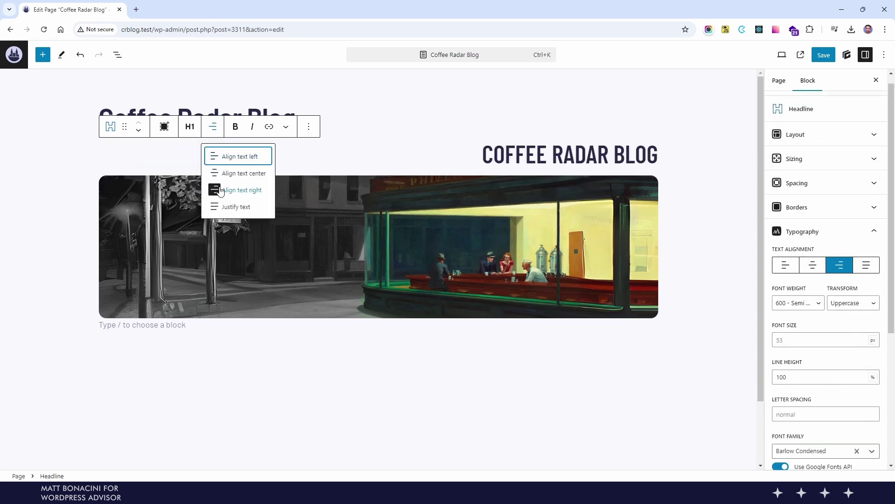
click(244, 173)
Place a Query Loop below the hero image with the 'Title, date, & excerpt' layout
click(74, 192)
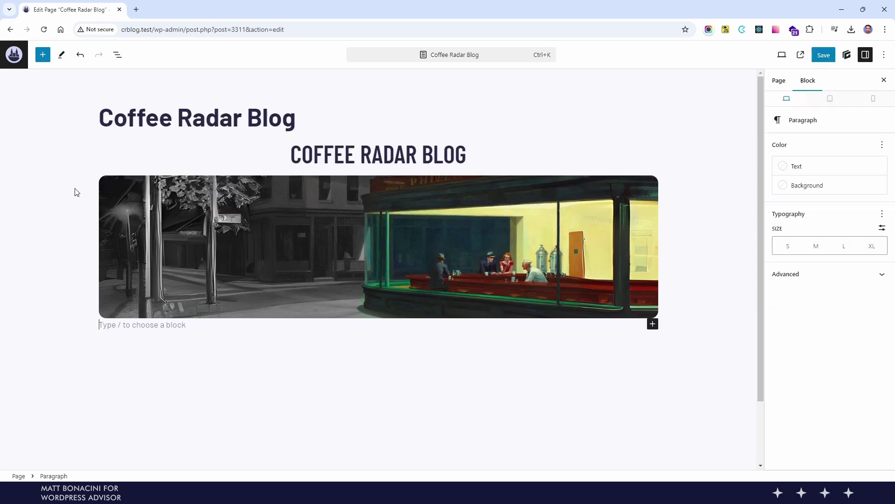
click(42, 55)
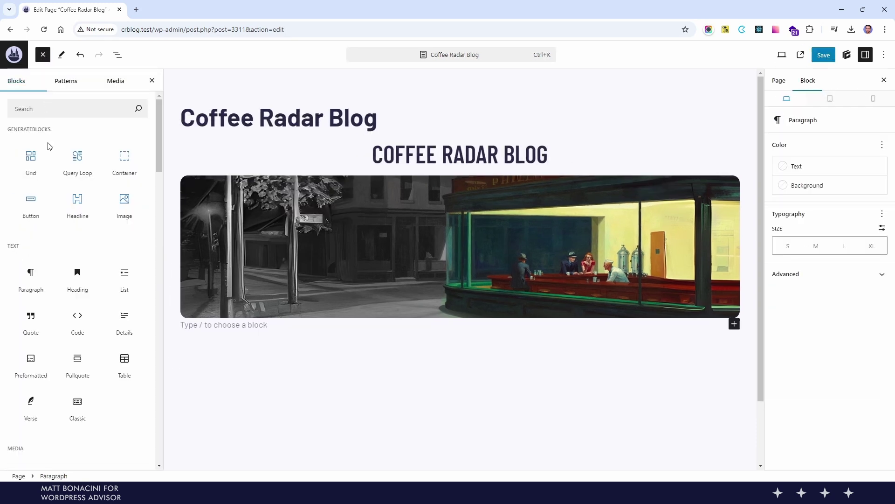
drag(75, 156, 194, 330)
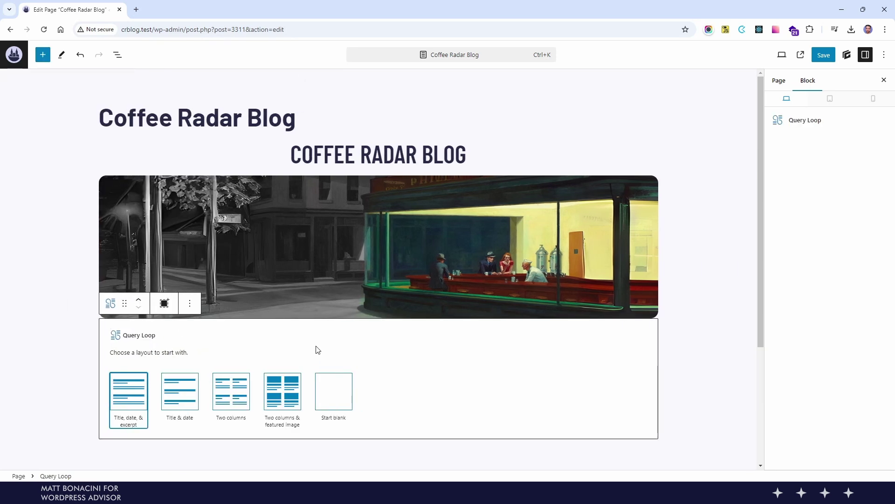
click(133, 396)
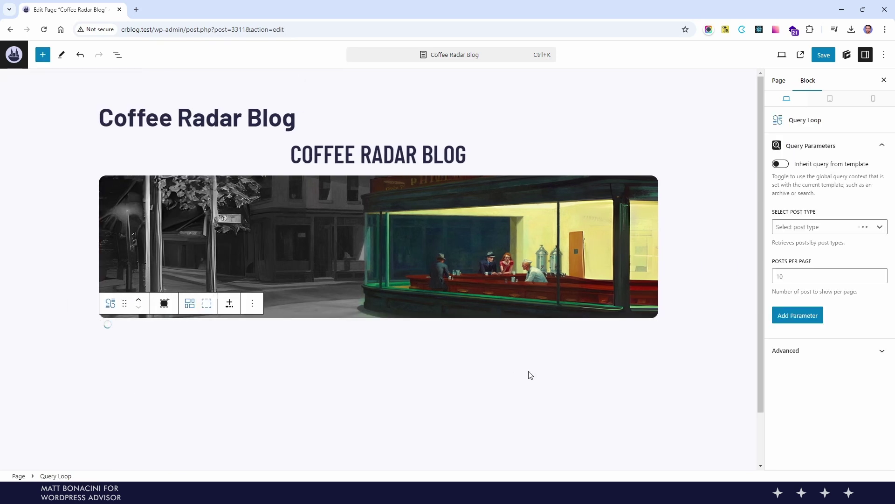
scroll(530, 375, down, 10)
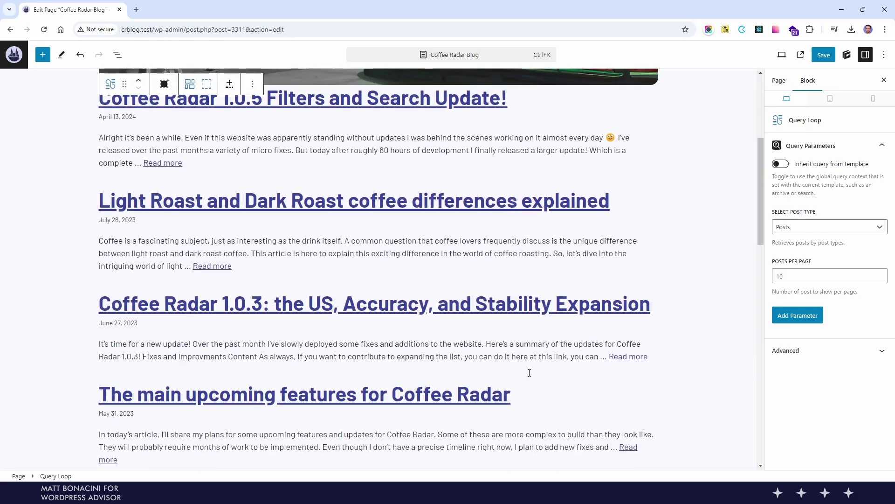
scroll(530, 377, up, 6)
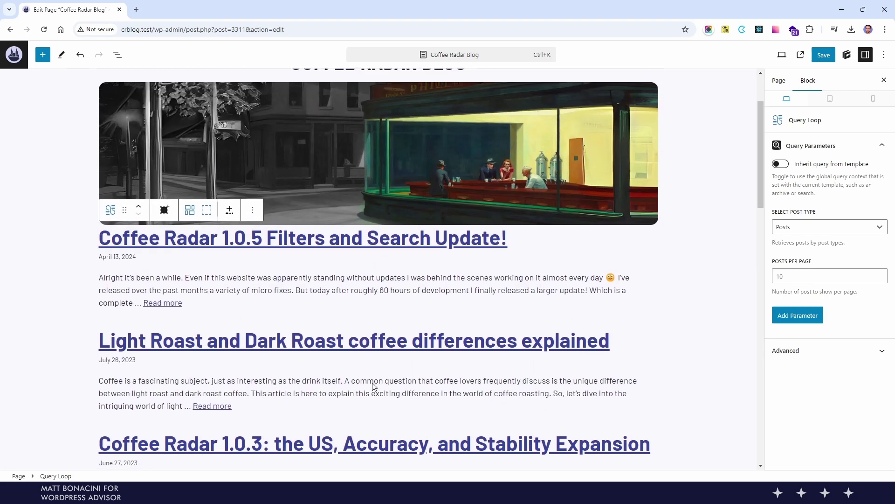
Copy the first post's date block and add a Headline under the post title
click(117, 256)
key(ctrl+c)
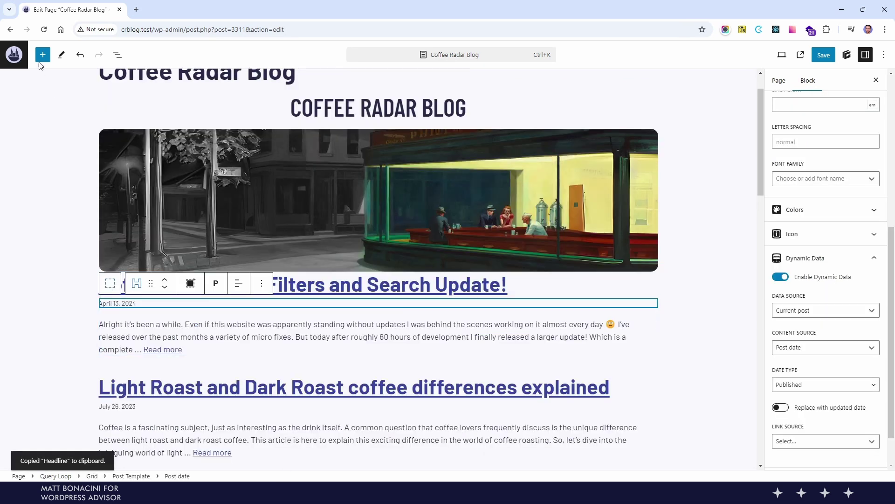
click(42, 54)
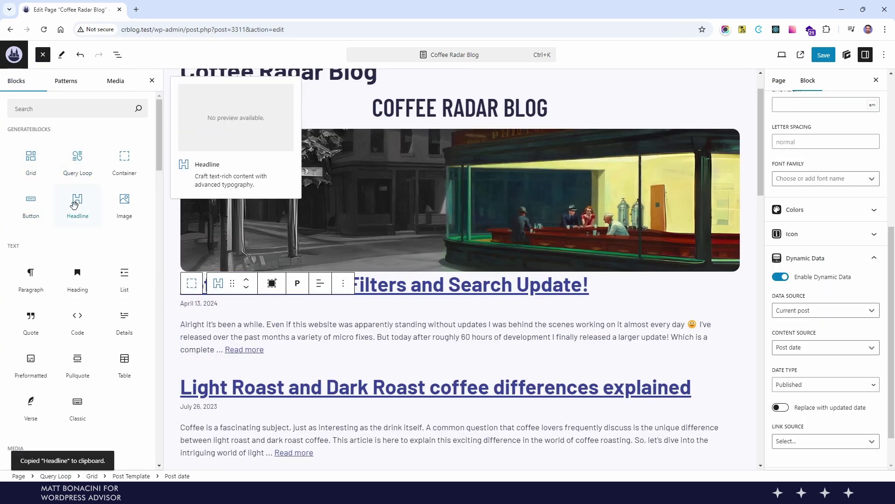
drag(83, 218, 203, 305)
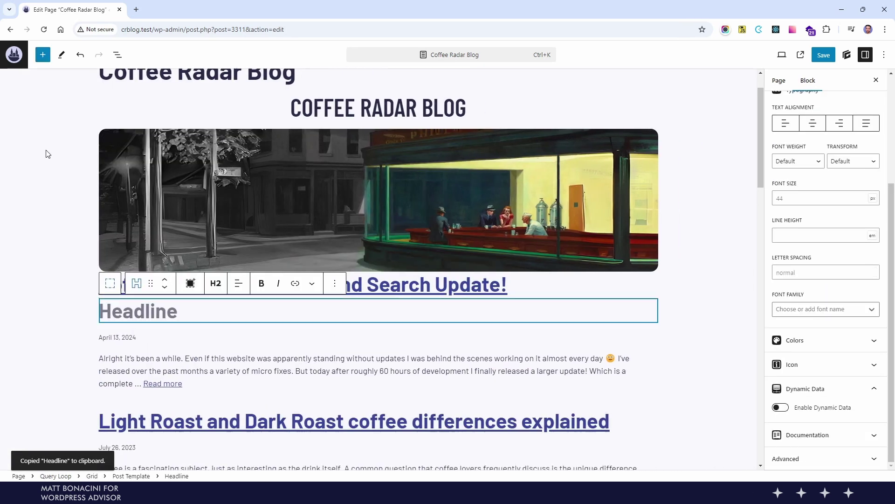
Make the new headline show dynamic data: a list of terms from the Categories taxonomy
click(780, 407)
scroll(792, 428, down, 3)
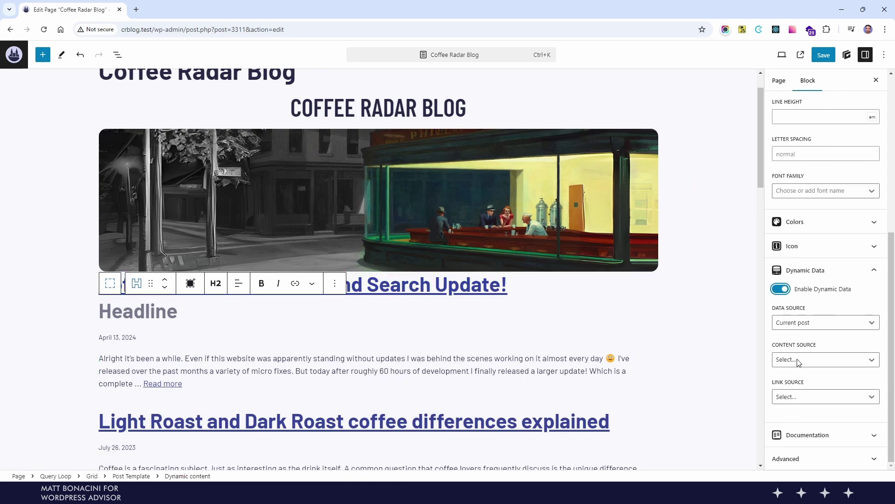
click(799, 361)
scroll(809, 391, down, 1)
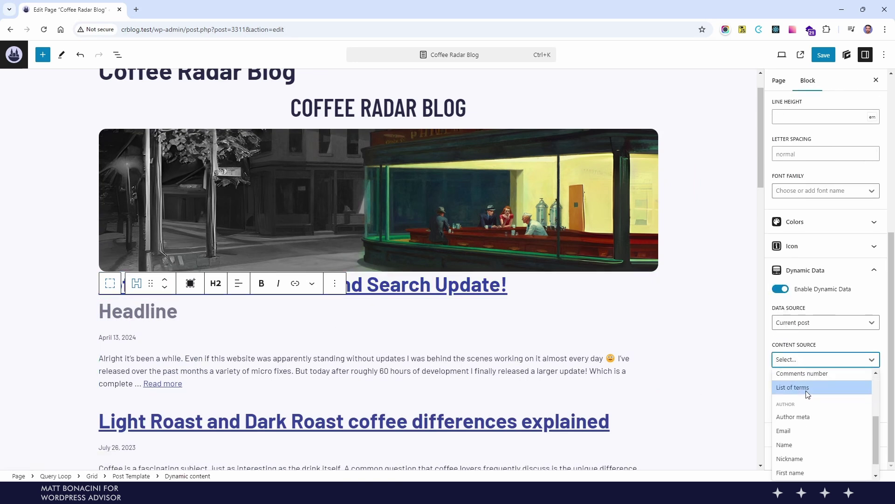
click(809, 390)
click(815, 396)
click(816, 415)
scroll(812, 403, down, 2)
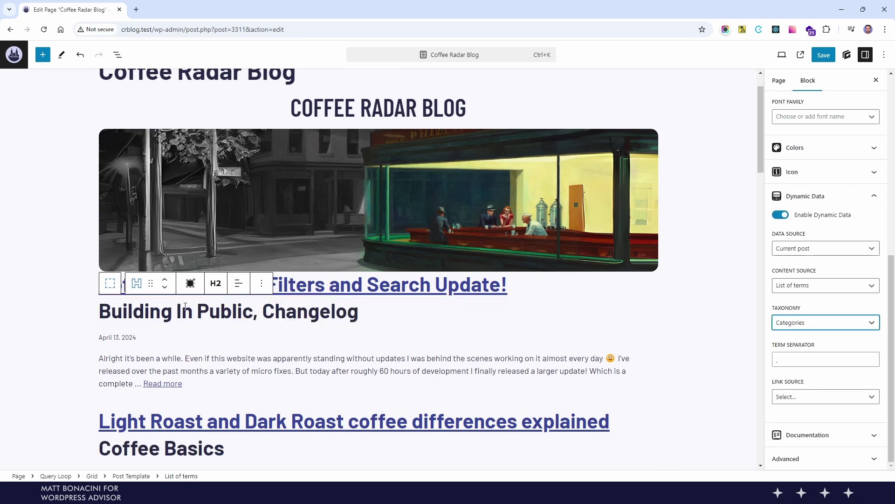
Turn the category list into a paragraph and start setting its colour
click(212, 283)
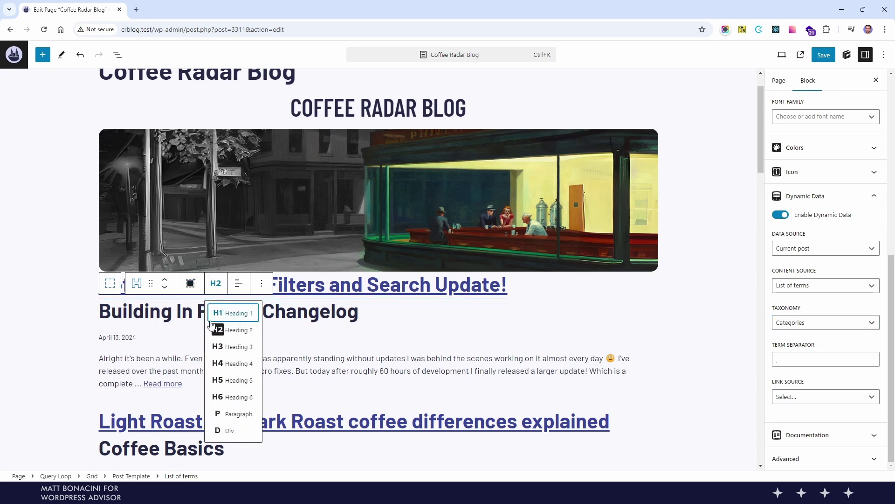
click(232, 415)
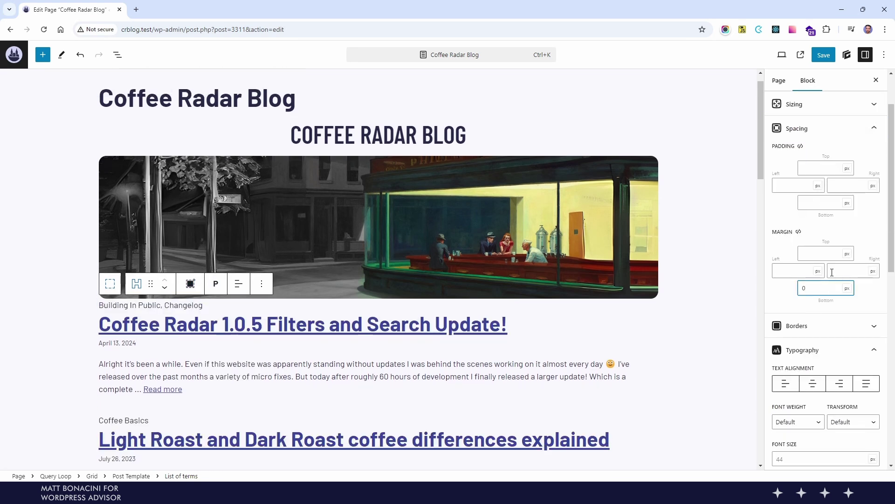
scroll(820, 286, down, 5)
click(848, 290)
scroll(821, 327, down, 5)
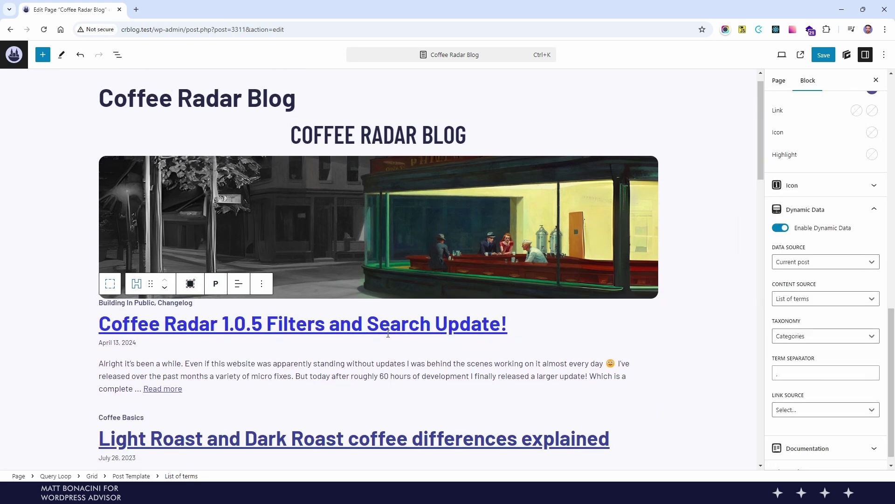
Give the post title dark text and link colours with an orange hover colour
click(303, 324)
scroll(797, 392, up, 5)
click(872, 324)
click(817, 297)
click(857, 345)
click(834, 302)
click(872, 345)
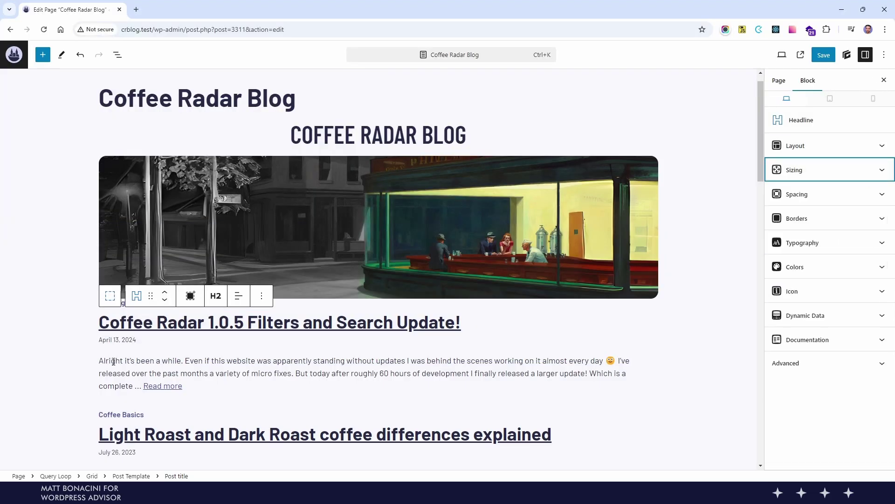
Make the post date bolder with a dark text colour
click(118, 343)
click(802, 243)
click(797, 208)
click(792, 310)
scroll(830, 280, down, 3)
click(839, 352)
click(872, 292)
click(739, 286)
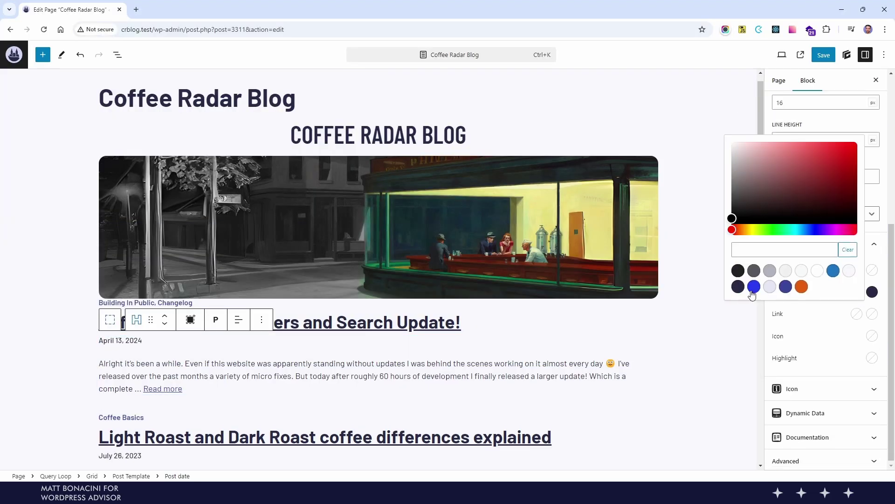
Adjust the line height of the post excerpt
click(355, 376)
click(798, 279)
scroll(810, 323, down, 3)
scroll(847, 252, up, 5)
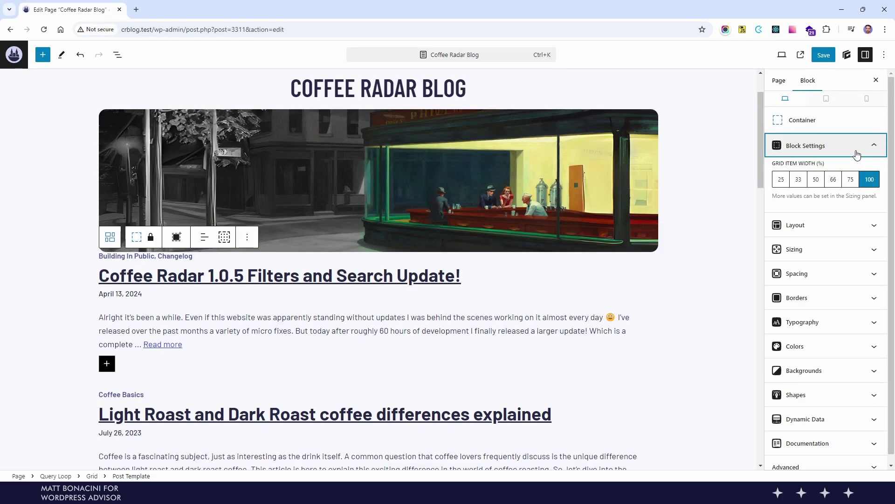
click(855, 148)
Select the Grid block that holds the blog posts
click(478, 276)
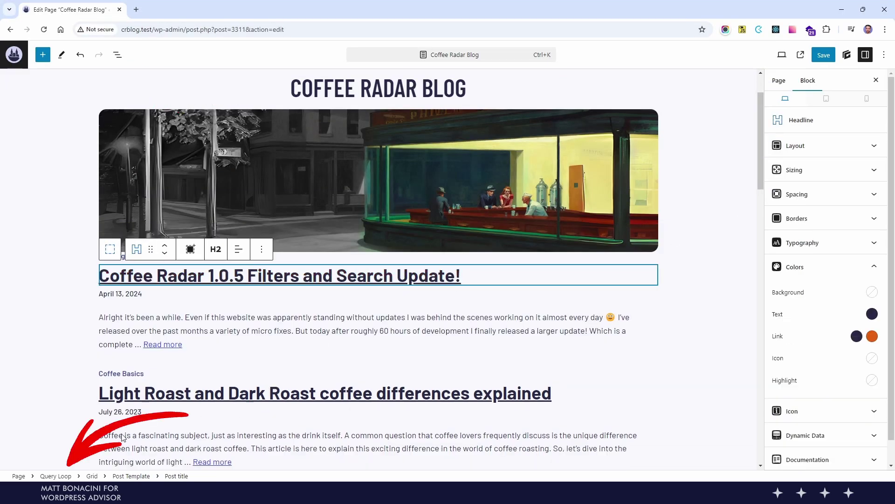
click(131, 475)
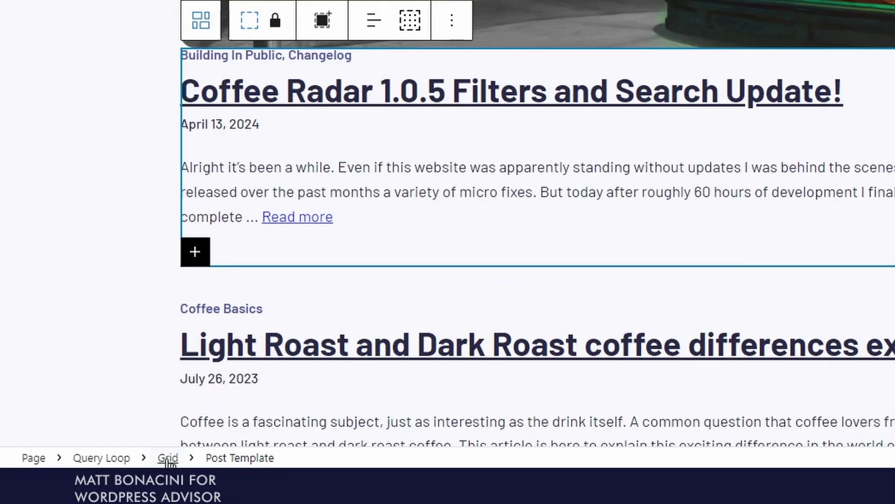
click(169, 459)
scroll(891, 279, down, 6)
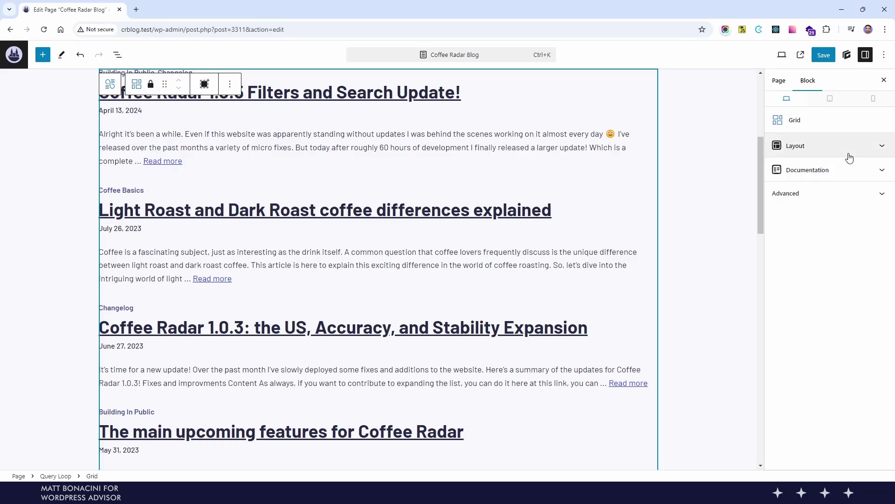
Switch the grid's Vertical Gap to a custom 64 px value
click(845, 154)
scroll(635, 252, up, 5)
scroll(688, 337, down, 2)
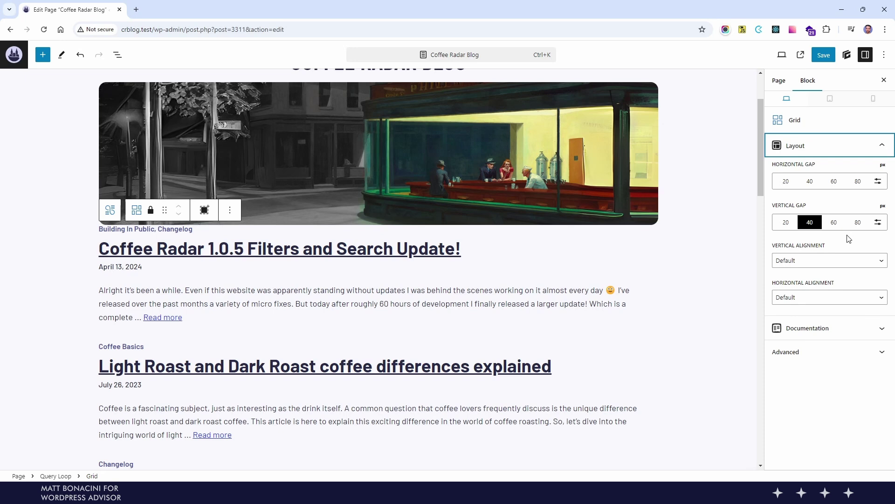
click(877, 222)
double_click(808, 227)
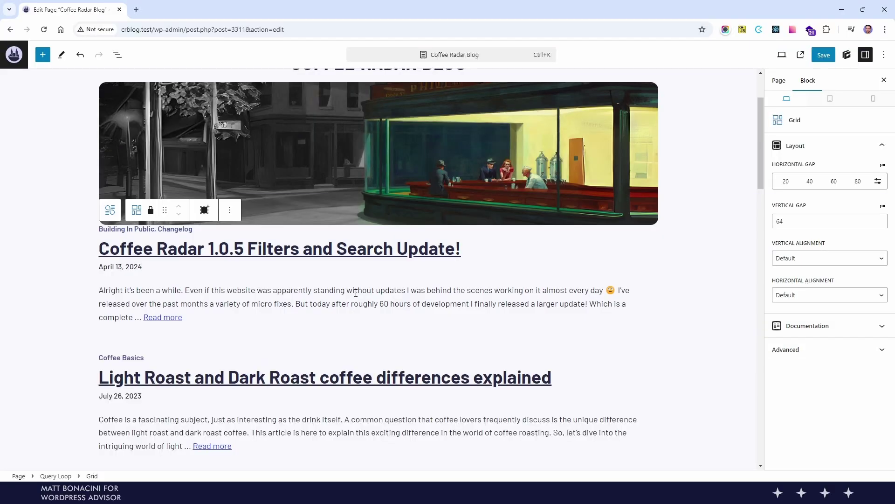
click(241, 302)
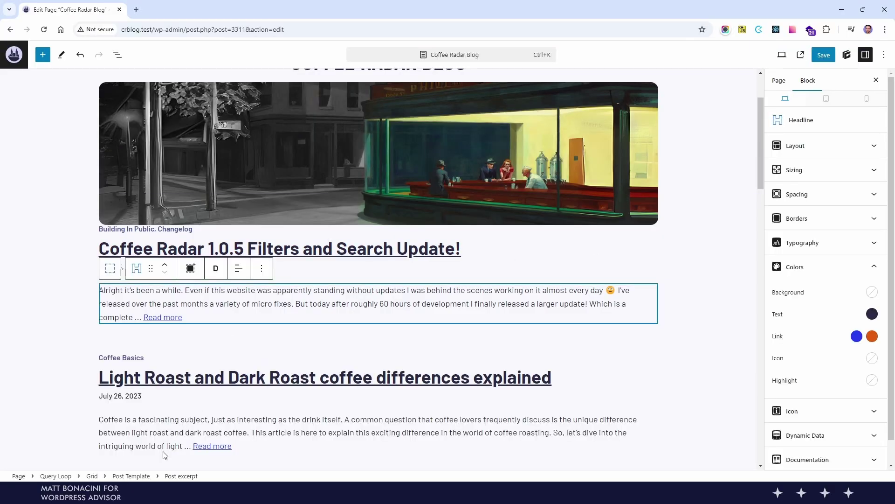
click(132, 476)
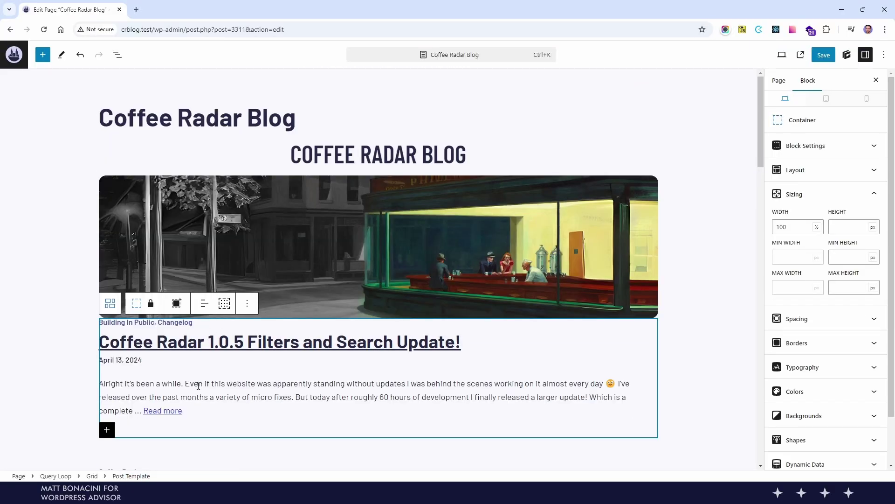
Wrap the Query Loop in a new container and cap its max width at 696 px
click(65, 476)
scroll(293, 349, down, 7)
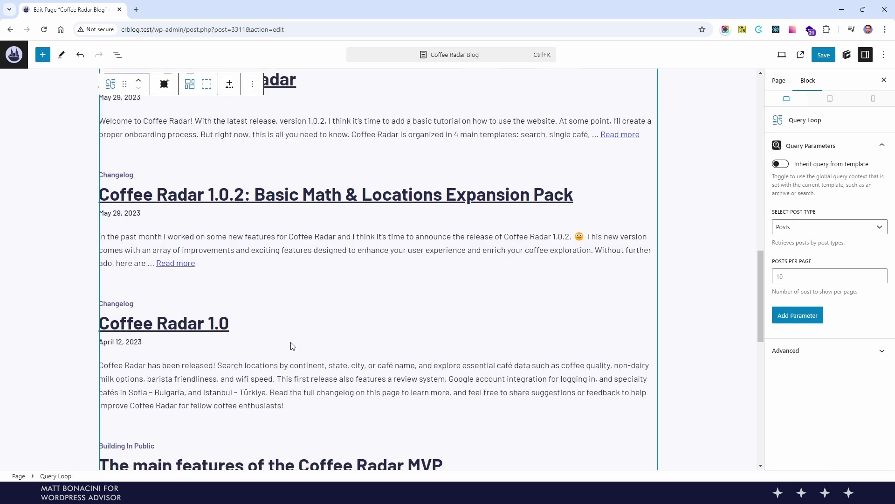
scroll(293, 349, down, 4)
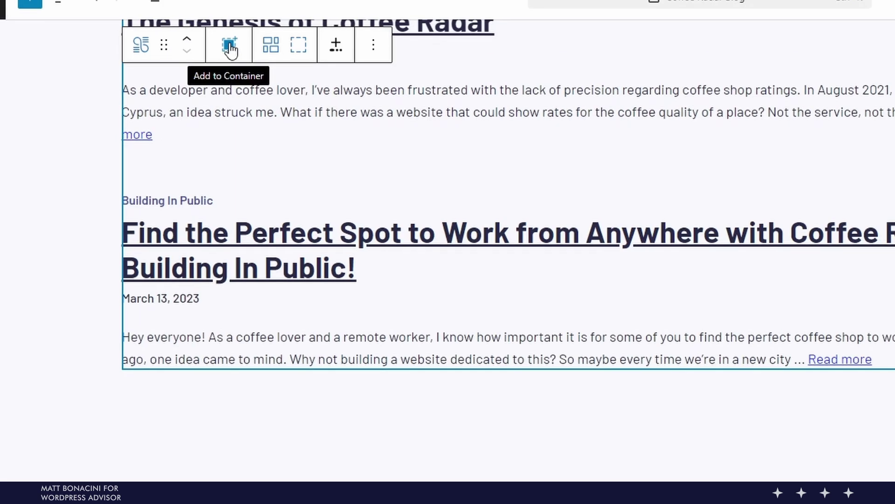
click(230, 47)
scroll(286, 478, up, 5)
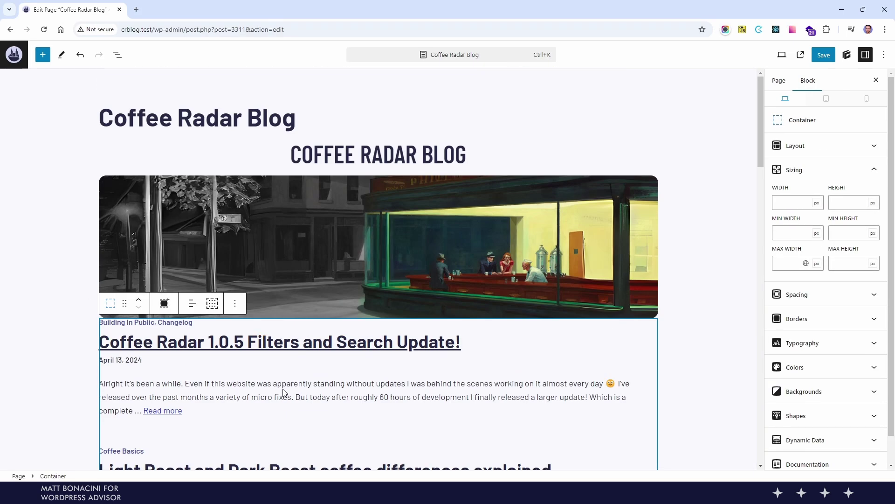
click(789, 260)
text(696)
Centre the 696 px container with auto left and right margins and an 80 px top margin
click(402, 384)
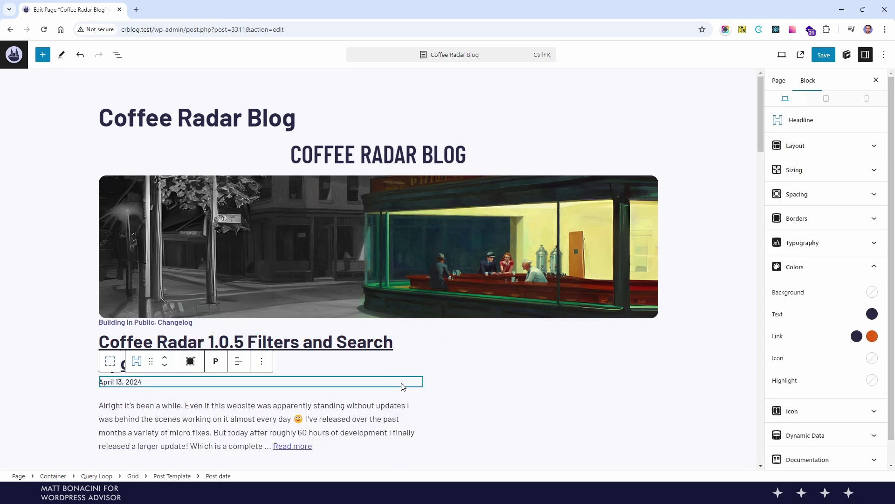
click(96, 475)
click(52, 475)
scroll(597, 297, up, 5)
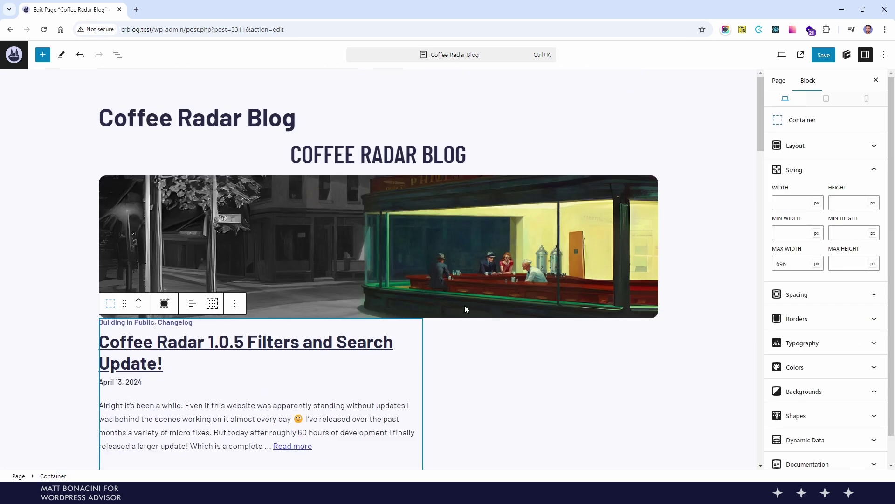
click(828, 294)
click(782, 334)
text(auto)
key(Tab)
text(auto)
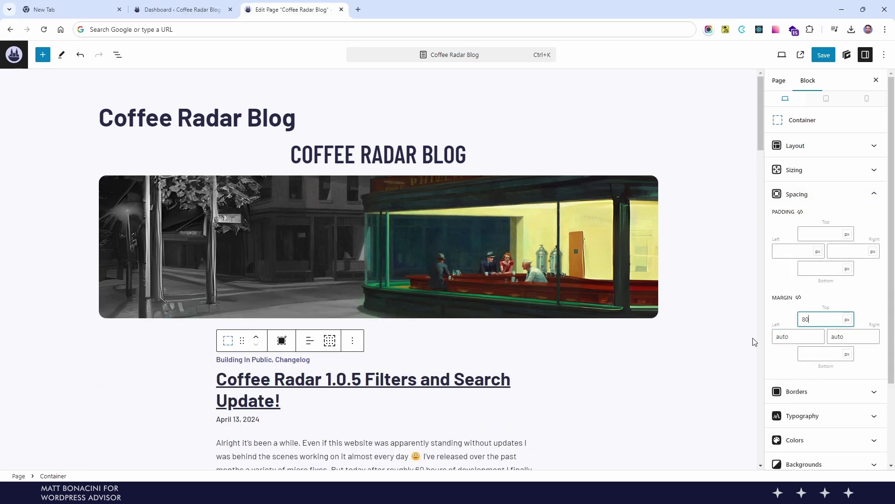
click(118, 55)
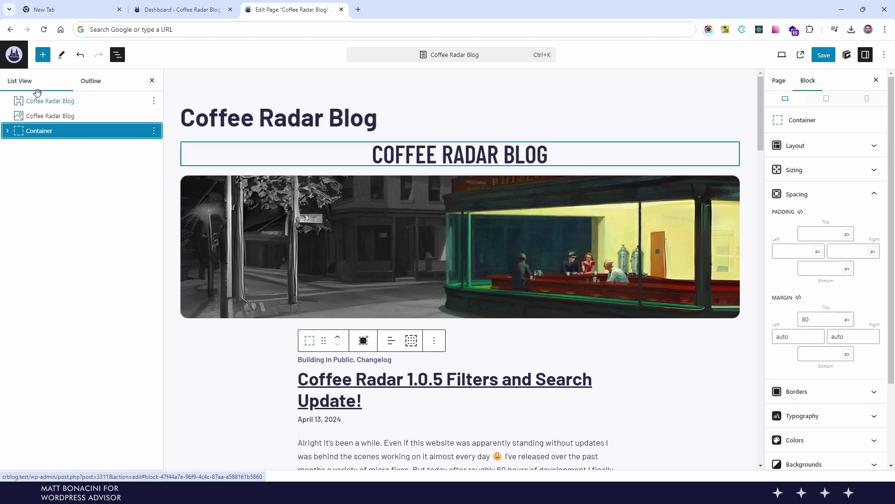
Wrap the header image in a container and drag the COFFEE RADAR BLOG heading into it
click(36, 115)
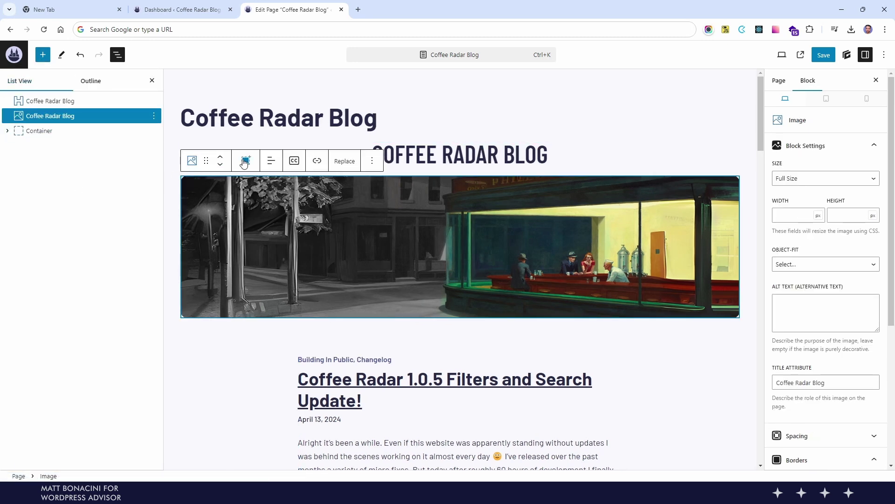
click(244, 161)
click(7, 116)
drag(35, 101, 45, 119)
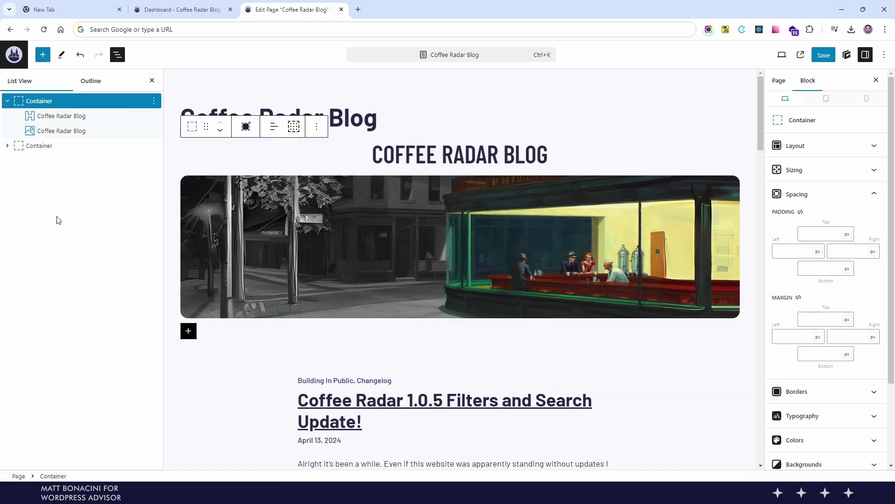
click(6, 101)
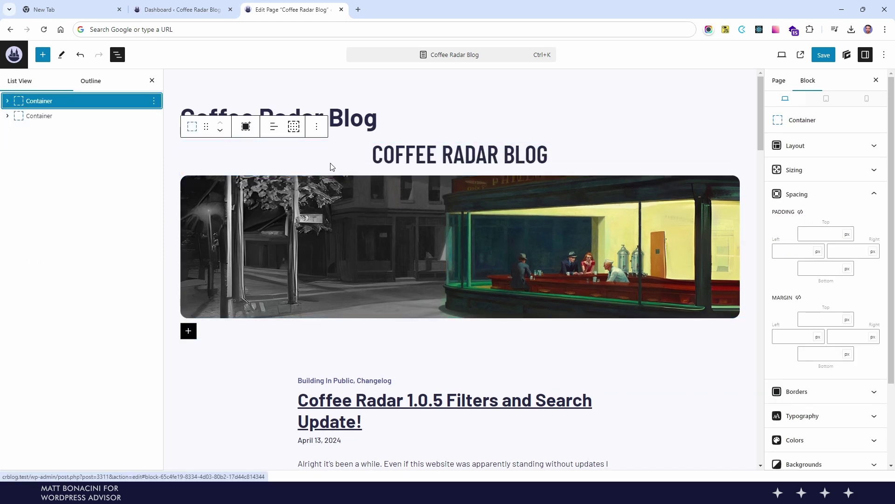
click(70, 273)
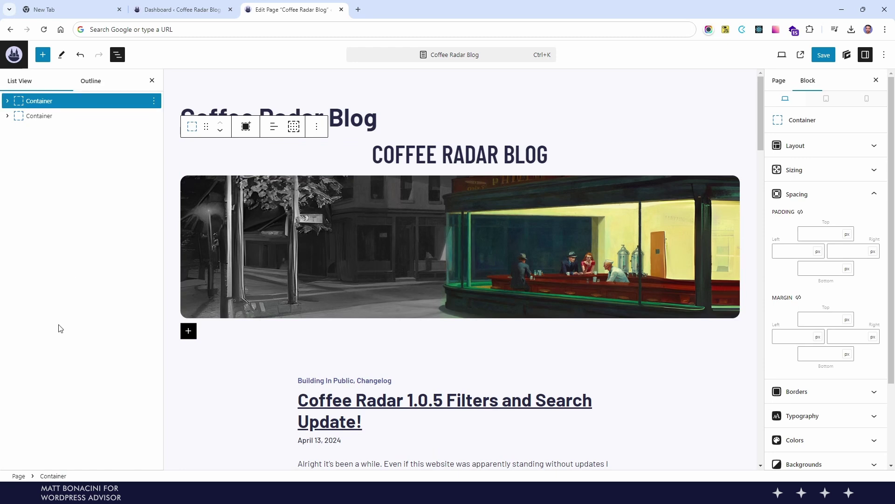
In mobile preview, set the post-loop container's top margin to 48, then return to desktop preview
click(782, 55)
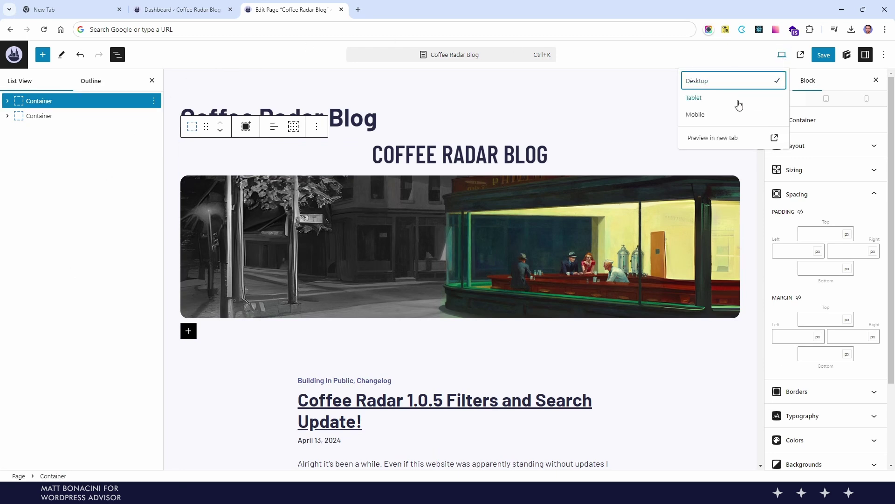
click(727, 115)
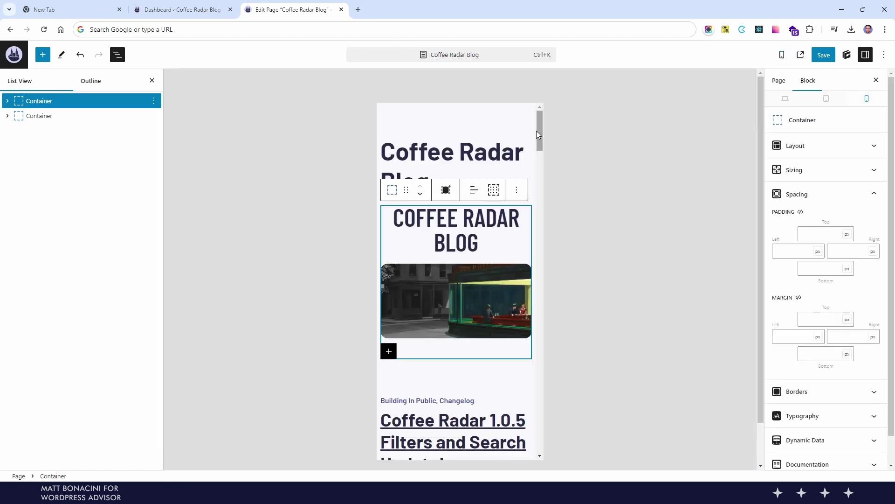
drag(536, 135, 542, 154)
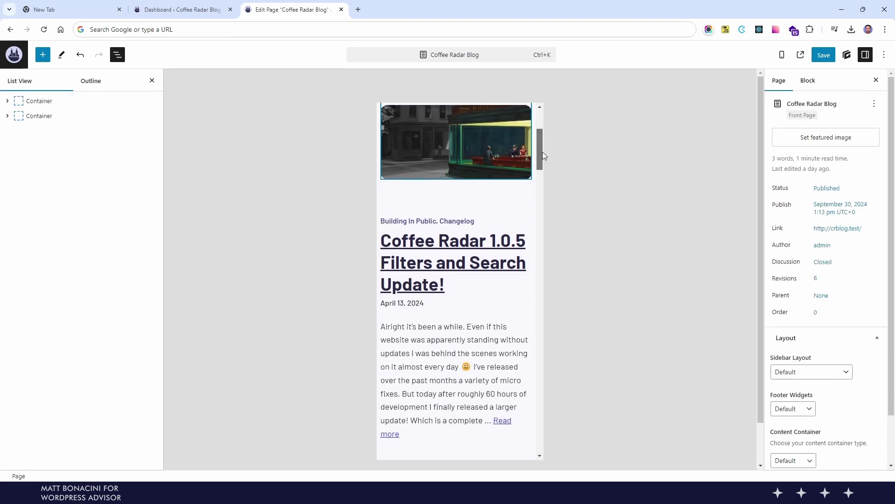
click(90, 116)
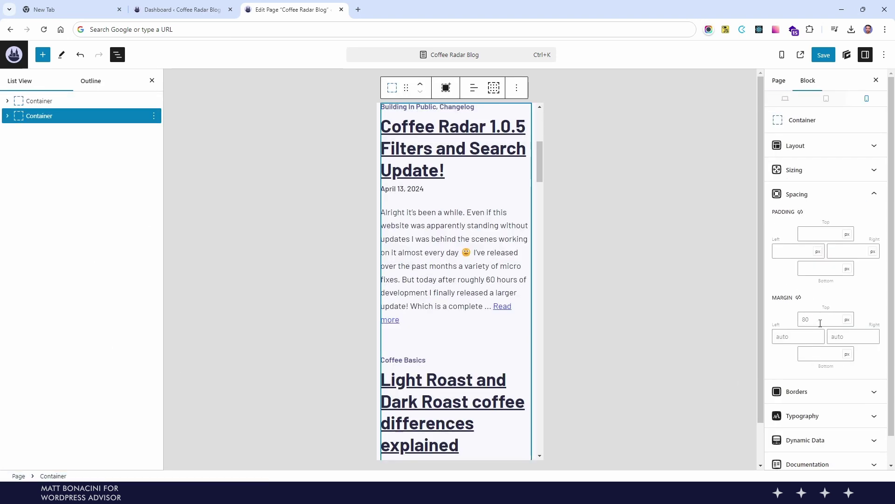
click(820, 320)
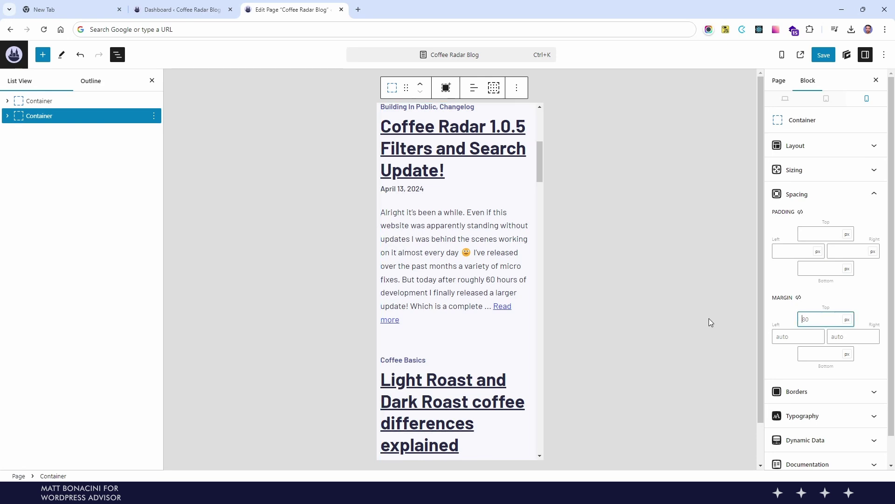
text(48)
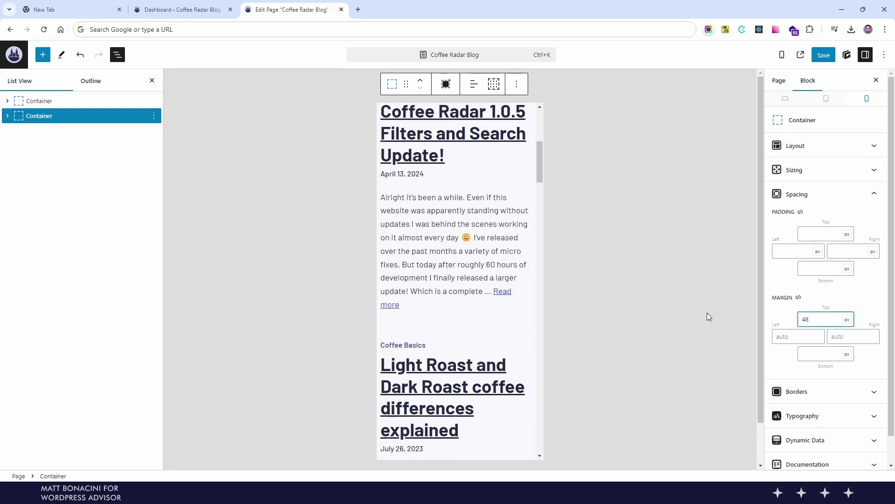
click(789, 288)
scroll(504, 327, up, 6)
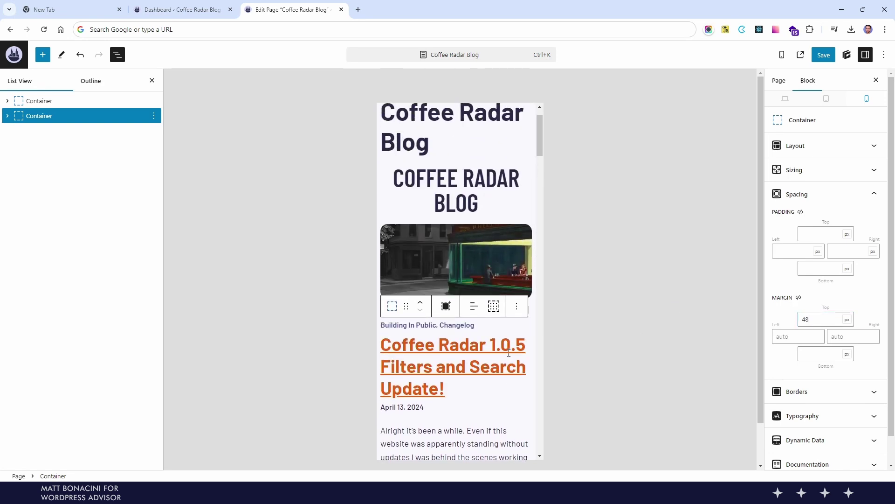
click(782, 55)
click(714, 83)
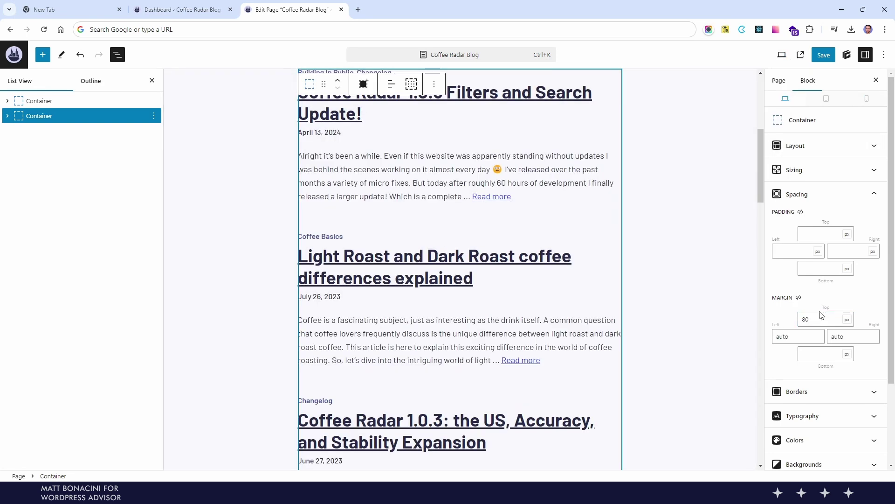
Set the Query Loop to show 4 posts per page
click(681, 349)
scroll(681, 350, down, 15)
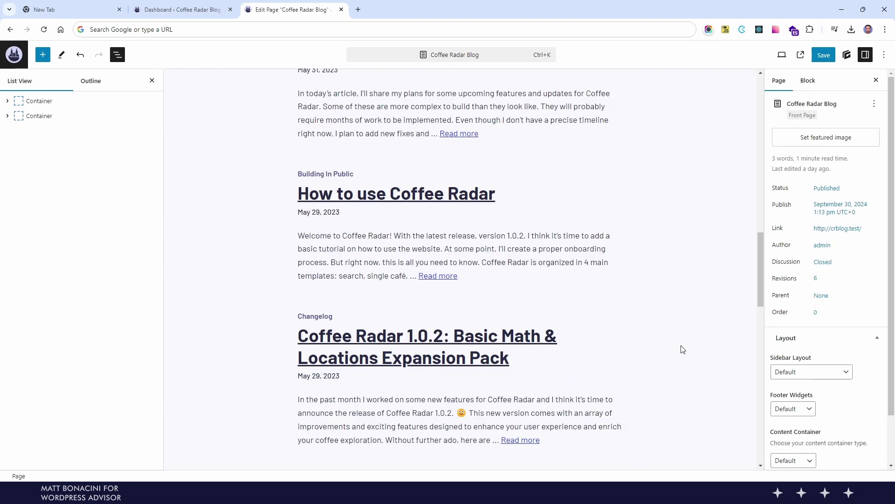
scroll(683, 349, down, 10)
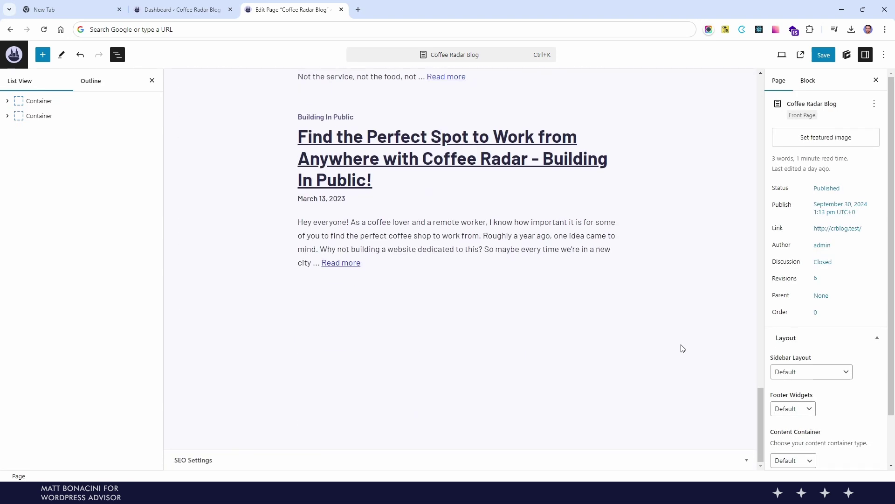
scroll(680, 347, up, 10)
scroll(495, 237, up, 2)
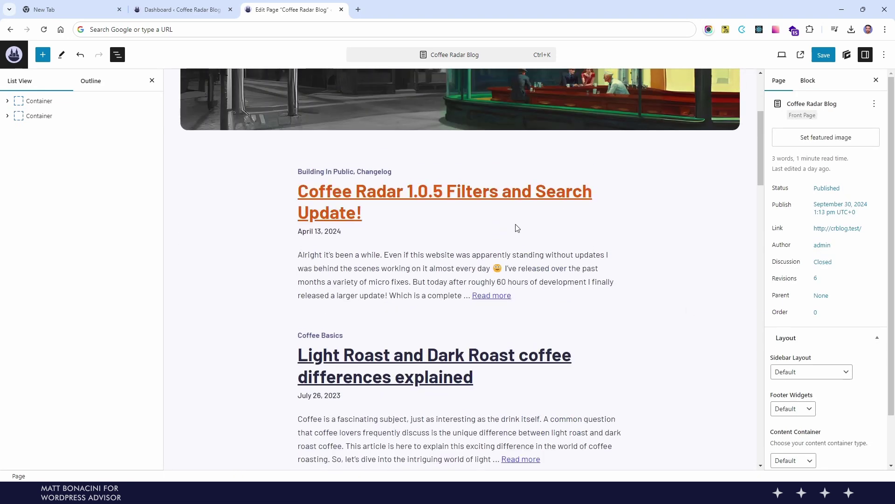
click(493, 235)
click(47, 131)
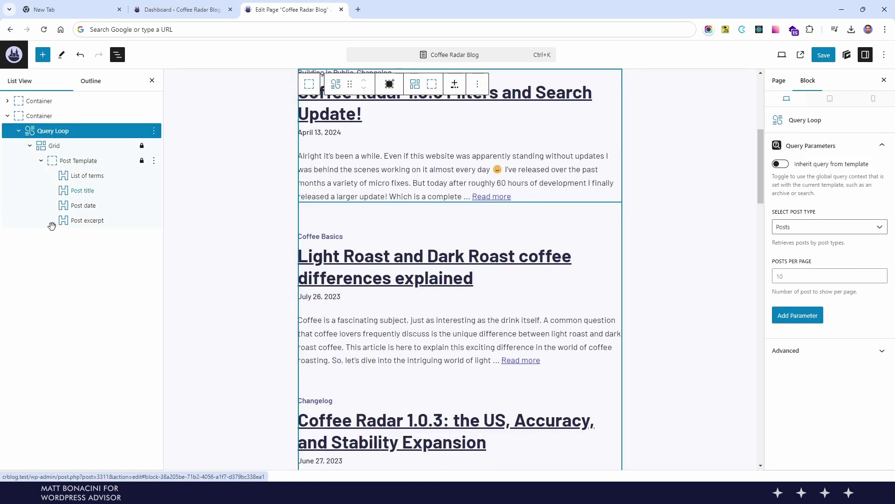
click(827, 275)
text(4)
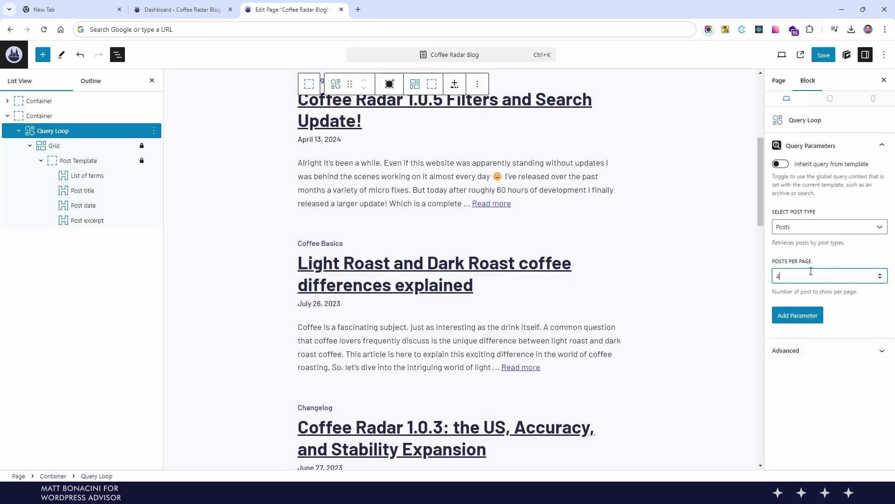
Collapse the Query Loop and its container in List View and select the container
scroll(531, 320, down, 10)
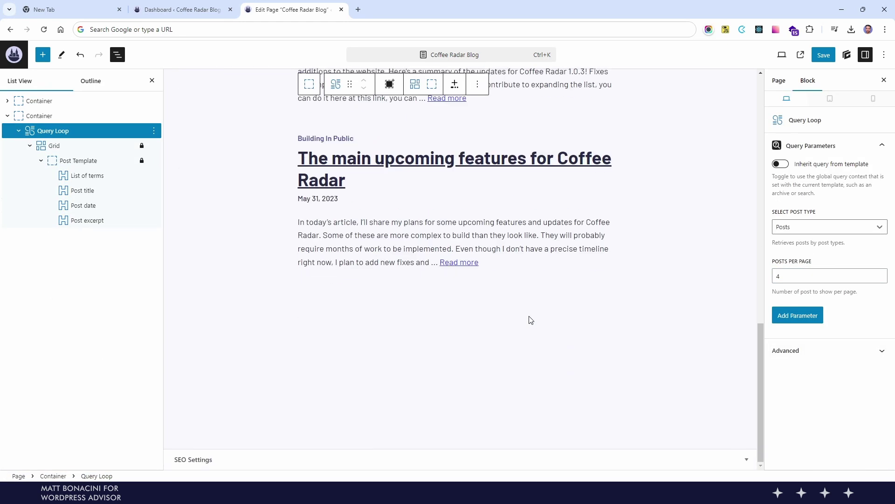
click(19, 130)
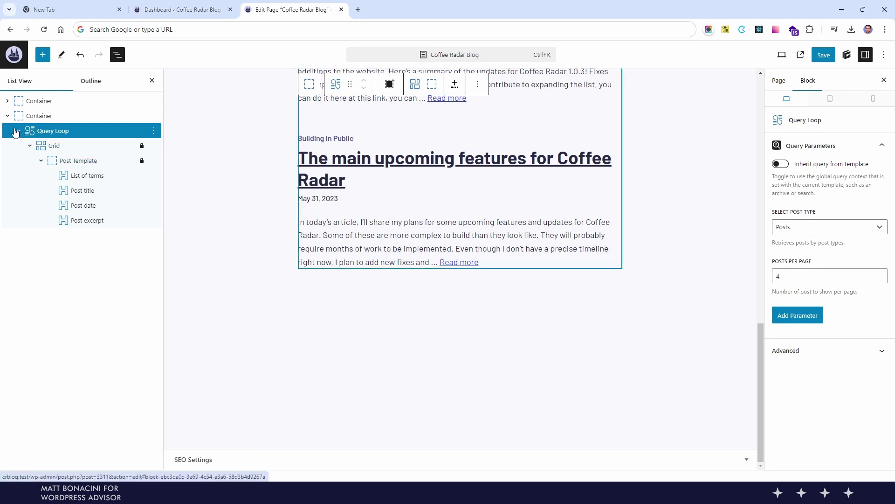
click(7, 116)
click(116, 116)
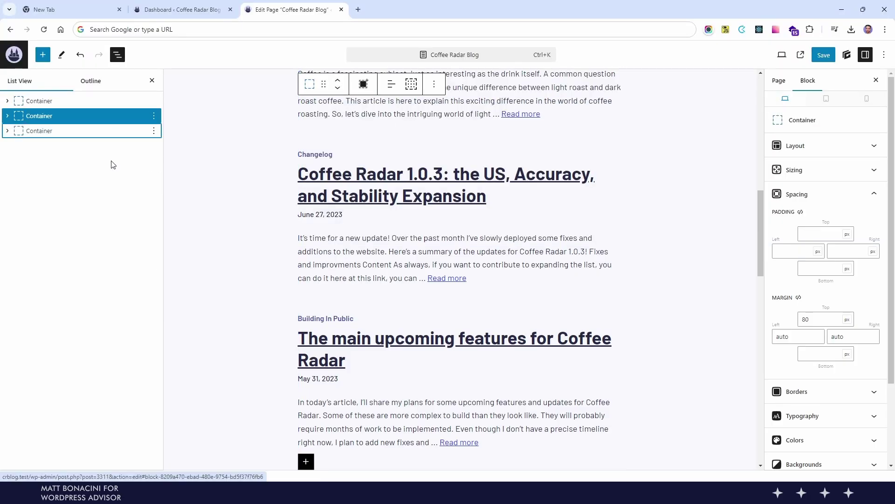
Expand the duplicated container and delete its copy of the post loop
click(69, 127)
click(7, 131)
click(36, 145)
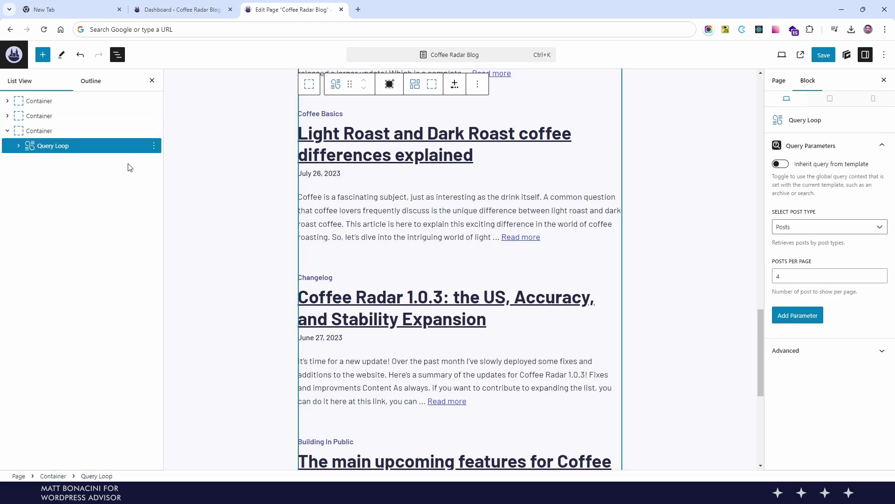
key(Delete)
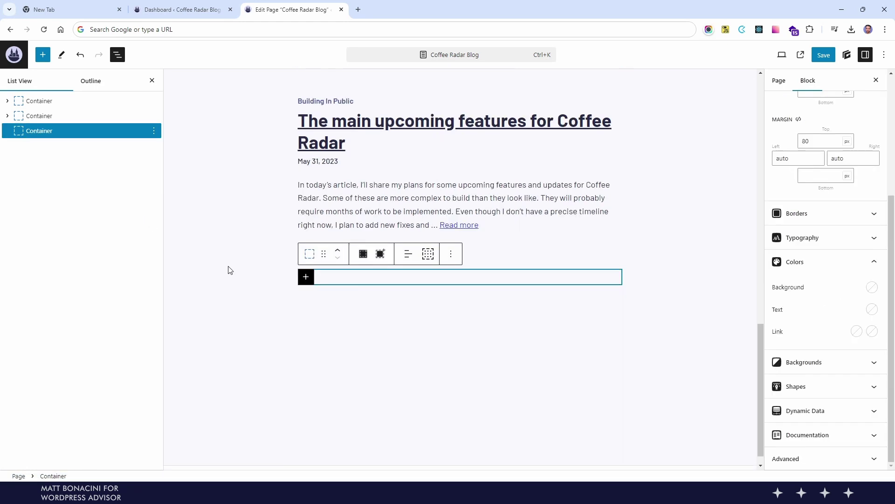
Insert a two-column Grid block into the emptied container
click(305, 277)
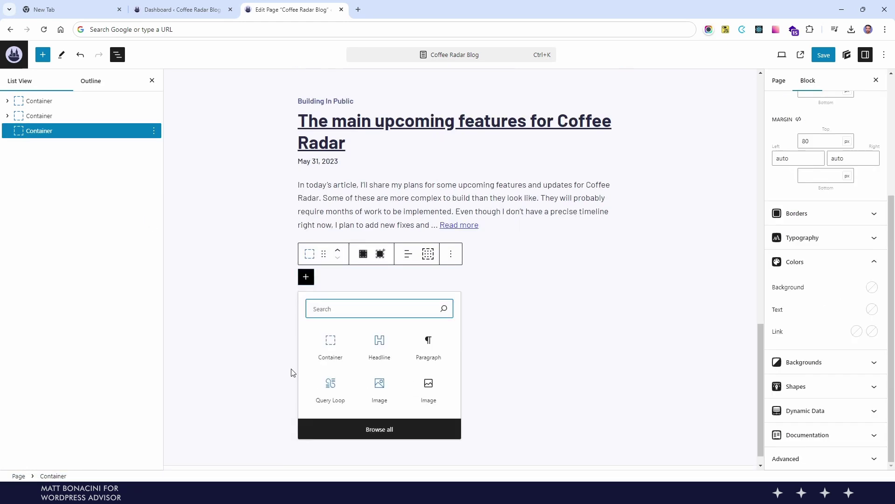
text(gri)
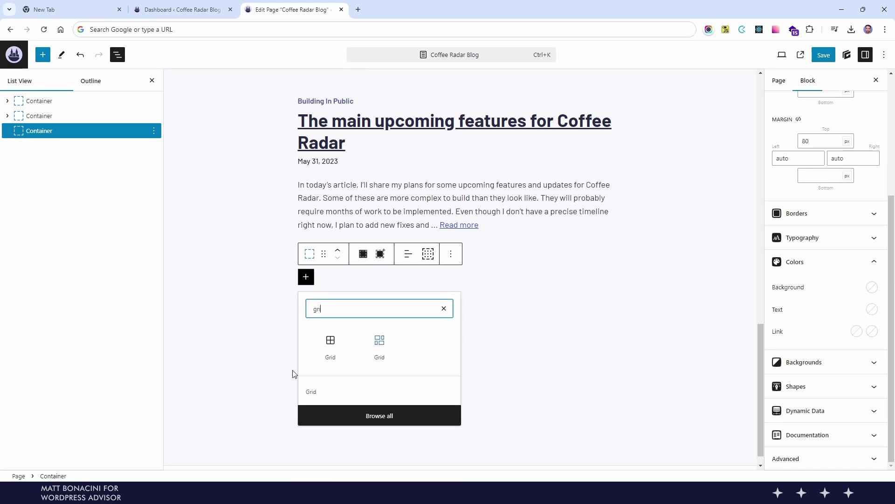
click(377, 346)
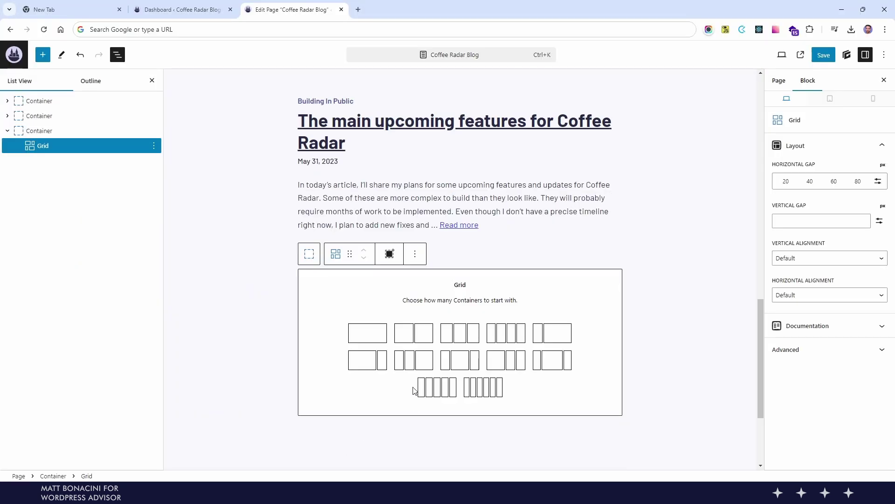
click(413, 337)
Insert a photo from the Media Library into the first grid column
click(306, 277)
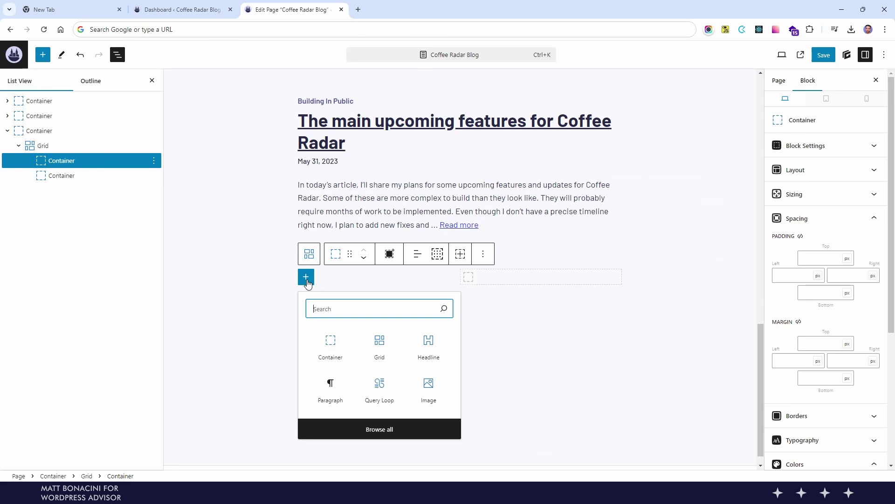
click(426, 391)
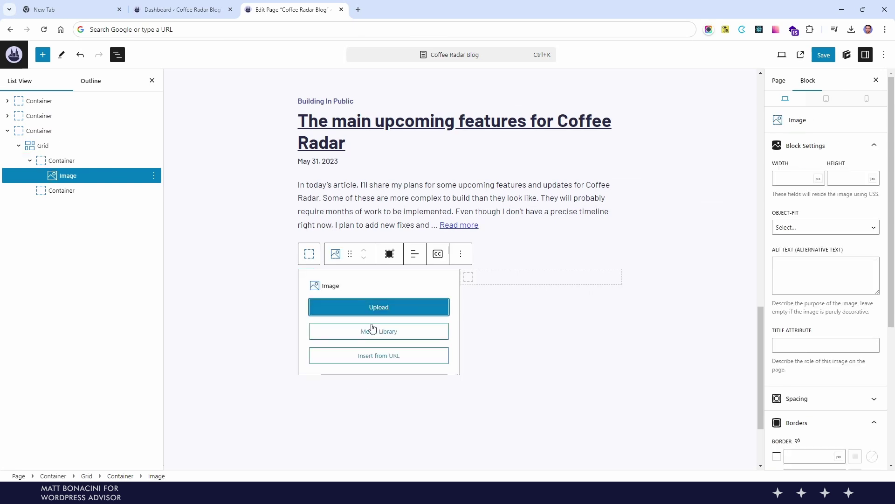
click(371, 333)
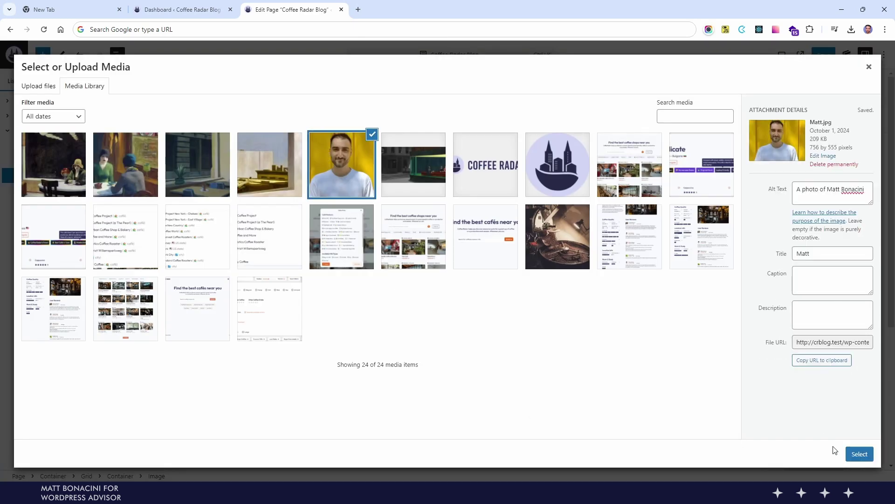
click(859, 454)
Add a 'Why I Created This' heading and a pasted placeholder paragraph to the second column
click(467, 280)
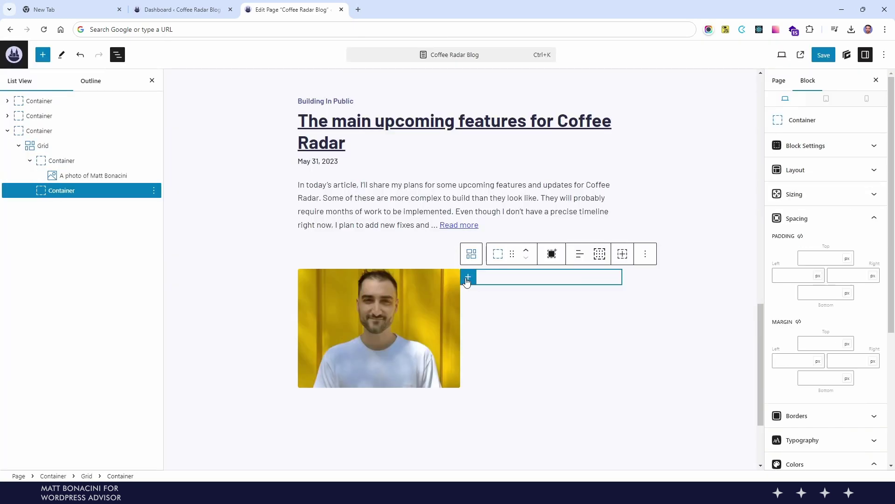
click(468, 277)
click(487, 380)
text(Why I Created This)
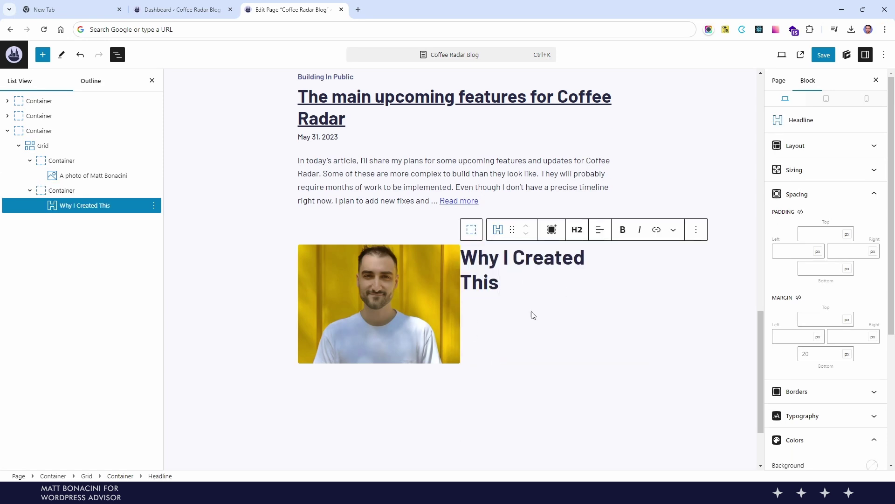
key(Return)
text(Felis dui elit morbi integer dui ipsum. Malesuada sit pellentesque molestie enim ultrices sed. Elementum bibendum risus ac sed curabitur quam sem. Habitasse a lectus id erat consequat mollis id nam. Quam mauris morbi nullam auctor ac.)
click(472, 283)
click(472, 225)
click(333, 224)
Clear the section's max width and give the grid an 80 px gap with vertically centred columns
click(797, 169)
double_click(793, 263)
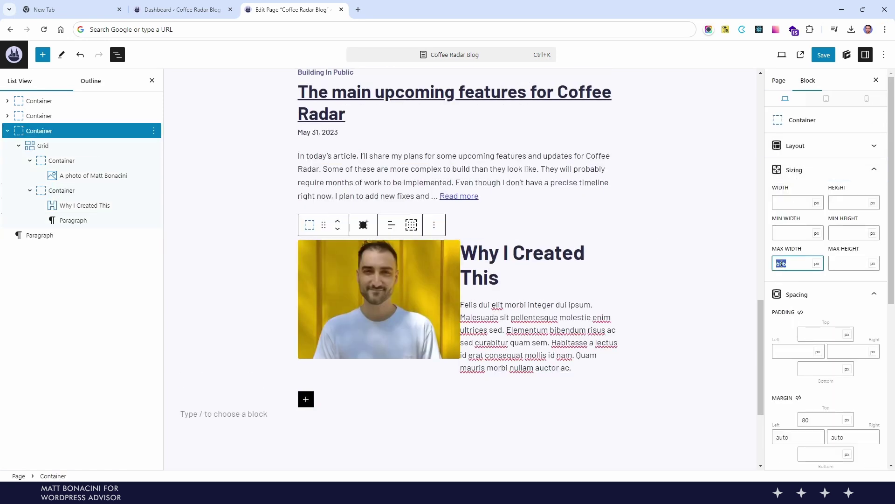
key(BackSpace)
click(539, 336)
click(858, 180)
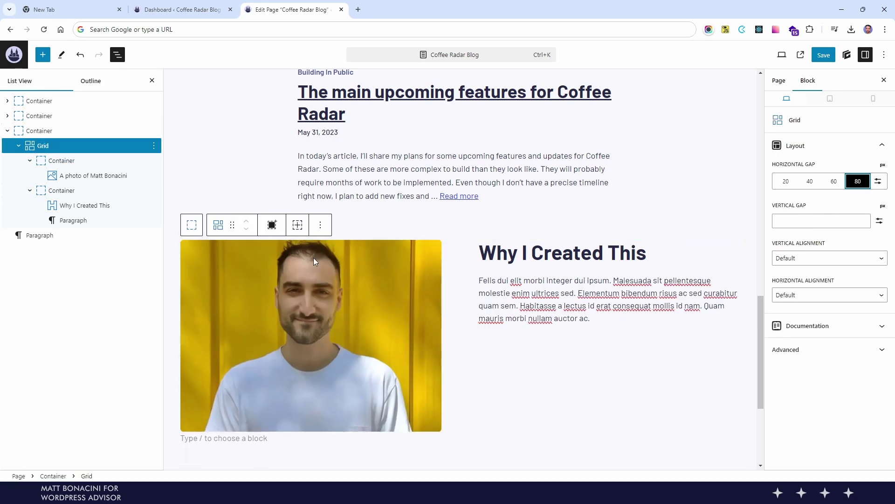
click(823, 258)
click(812, 294)
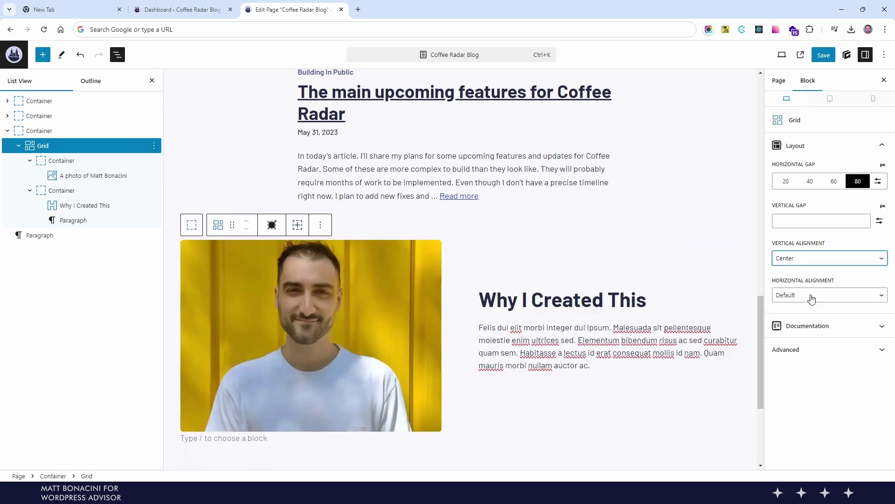
Adjust the photo column's width
click(93, 161)
click(43, 145)
click(62, 161)
scroll(836, 323, down, 5)
scroll(836, 324, up, 5)
click(785, 225)
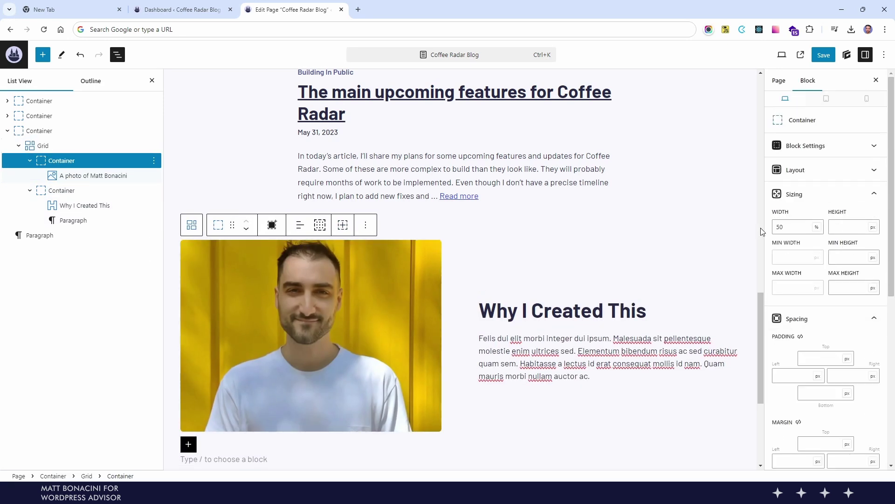
Give the outer section 80 px top and bottom padding
click(39, 131)
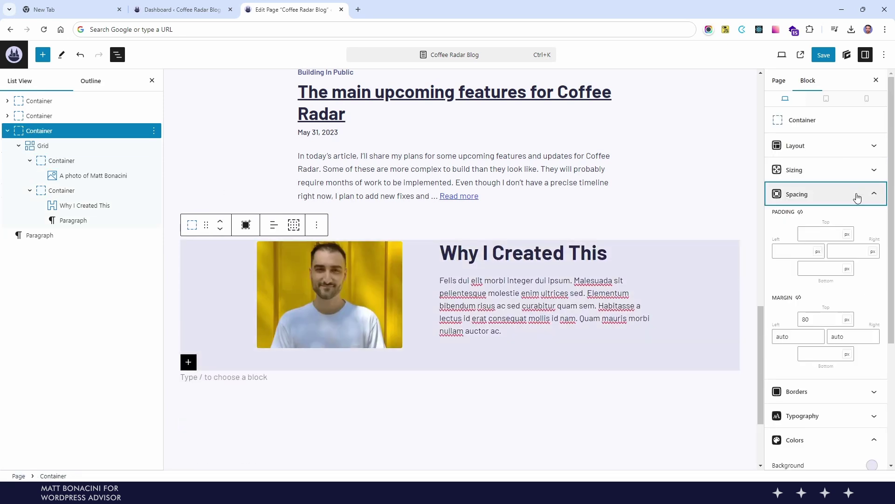
click(821, 233)
text(80)
click(821, 268)
text(80)
Check the section's columns, heading and grid, then save the page
click(61, 161)
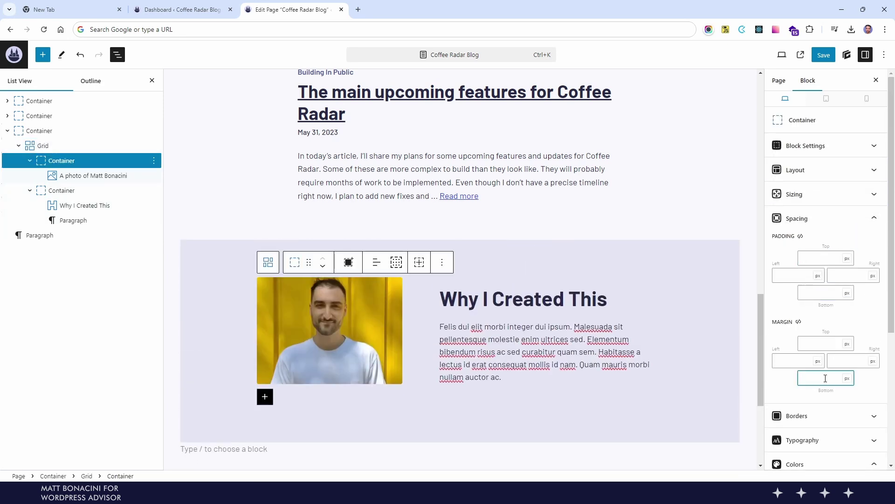
click(62, 191)
click(85, 205)
click(86, 136)
click(88, 145)
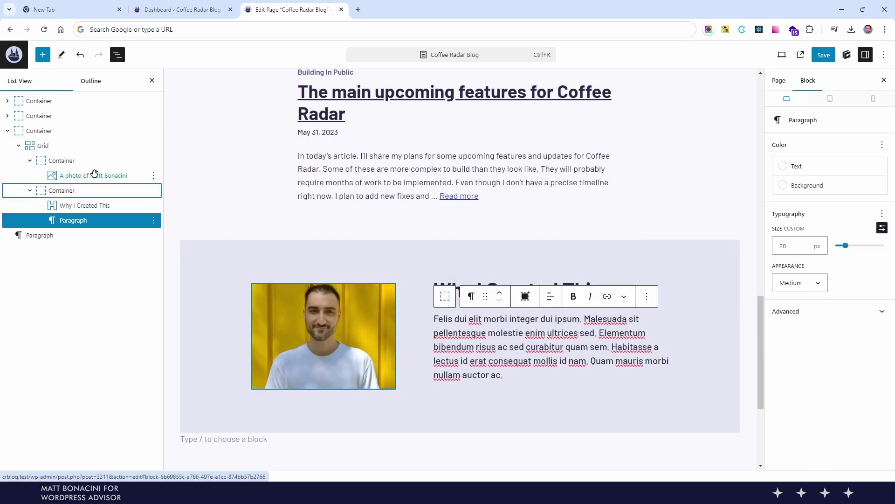
click(61, 190)
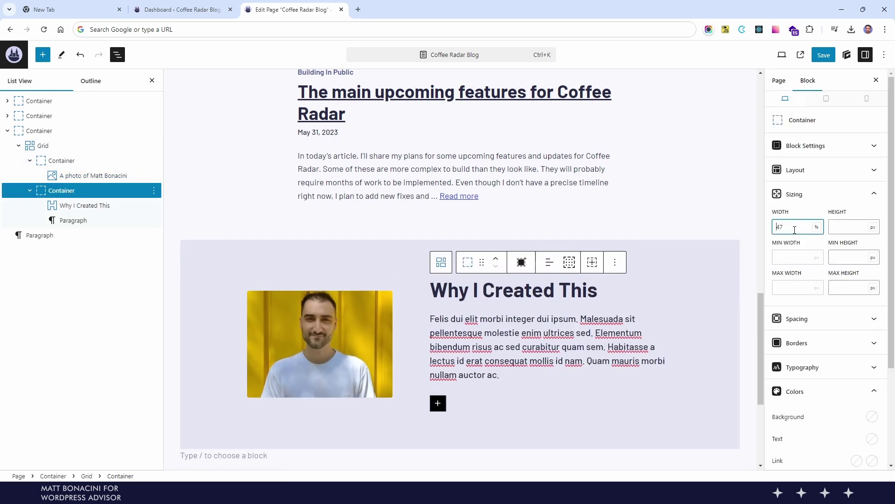
click(39, 130)
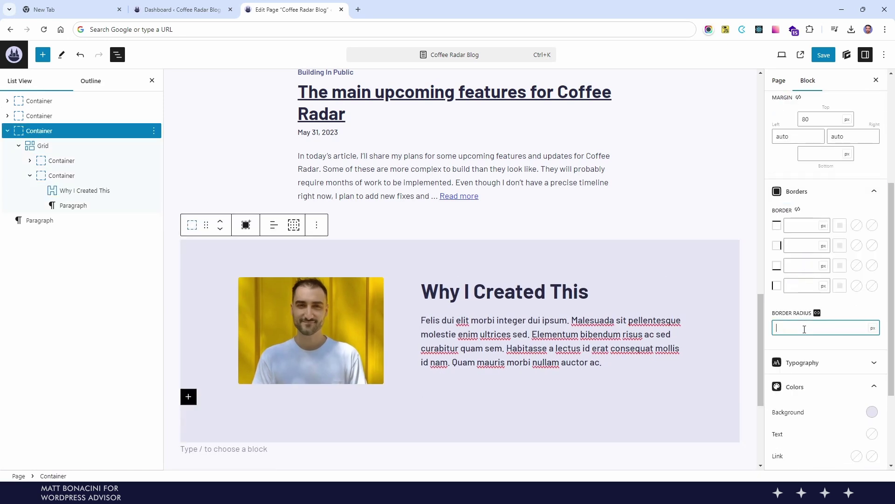
key(ctrl+s)
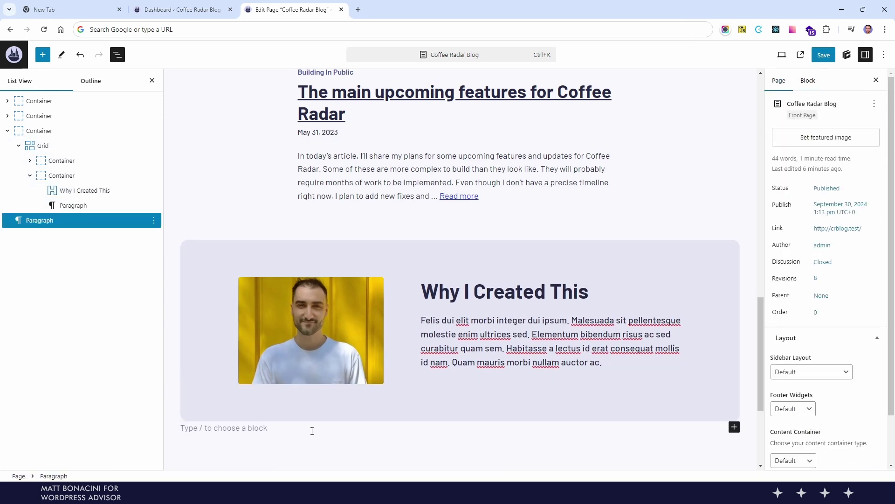
In mobile preview, set the Why I Created This section's padding to 16 px
click(86, 129)
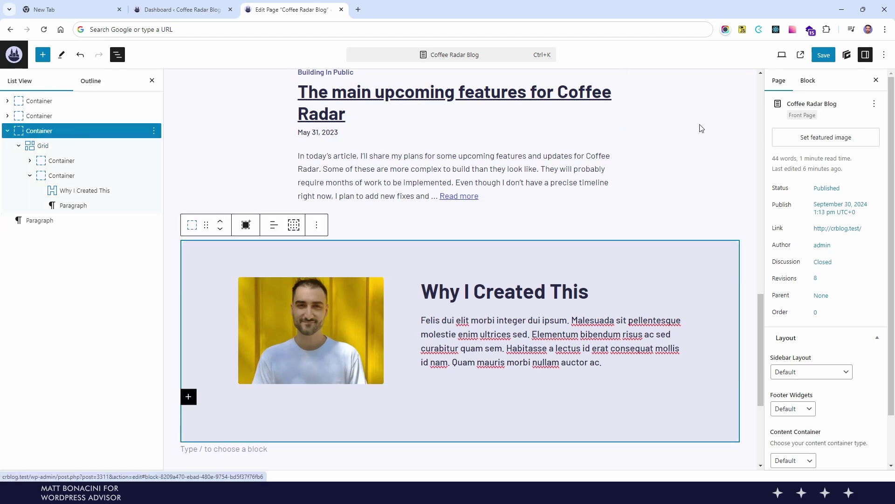
click(779, 56)
click(725, 114)
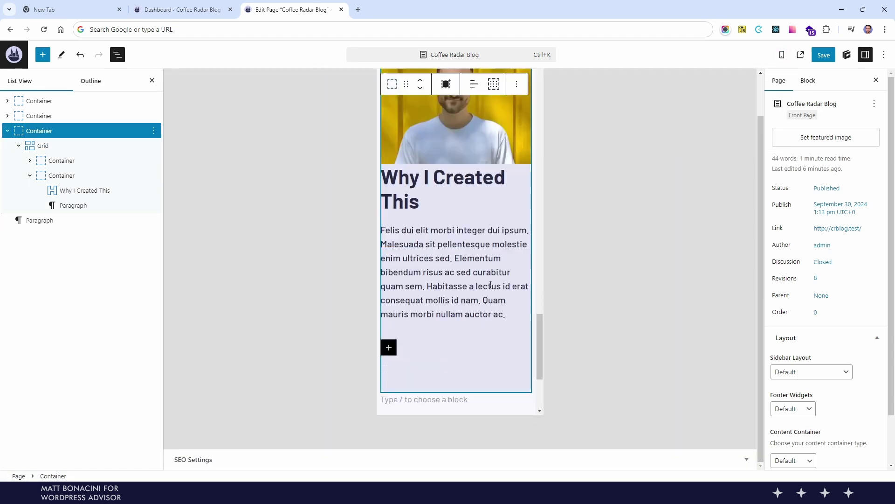
click(808, 80)
text(16)
click(820, 268)
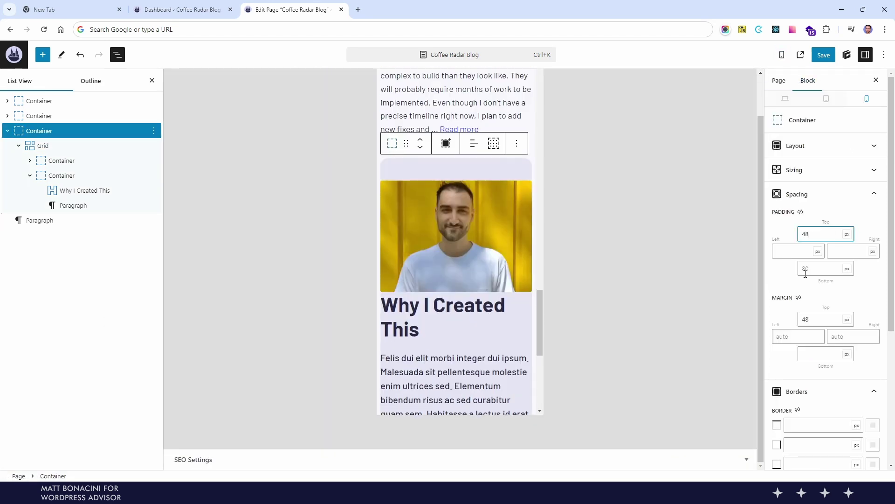
text(16)
click(792, 251)
text(16)
click(849, 251)
text(16)
Add a new container below the section and insert a three-column Grid into it
click(800, 211)
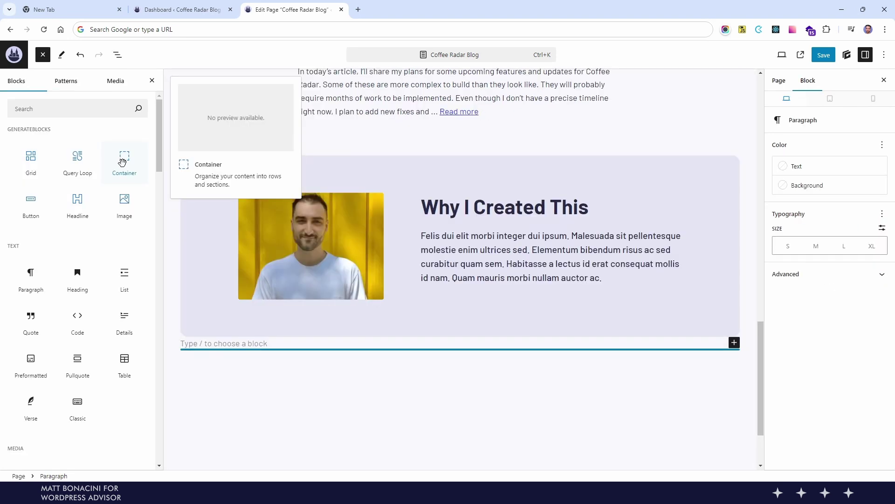
drag(124, 160, 205, 342)
click(118, 55)
click(186, 344)
text(gr)
click(300, 410)
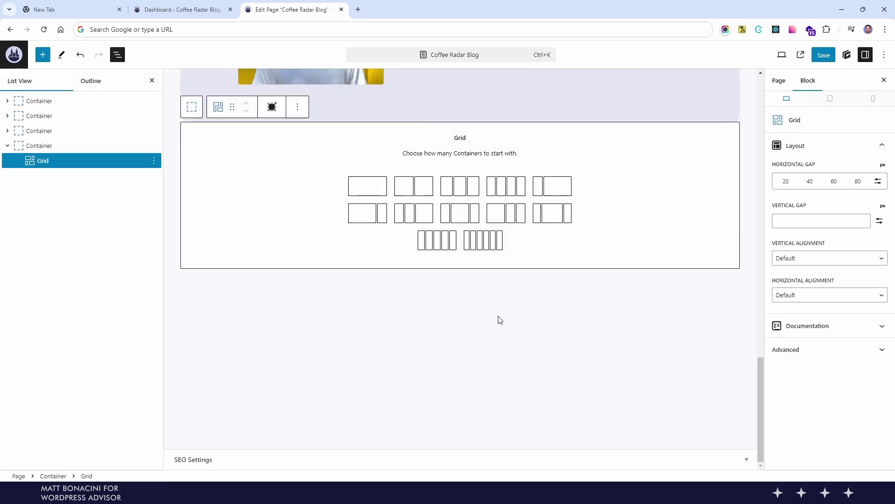
click(467, 184)
Add a 'How It Works' headline and the paragraph 'Discover awesome cafés for productive remote work'
click(183, 317)
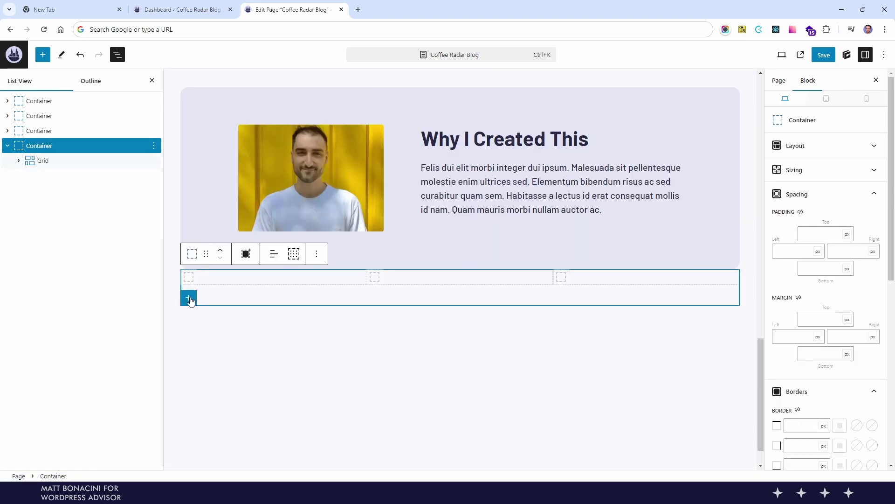
click(188, 298)
click(262, 365)
text(How It Works)
key(Return)
text(Discover awesome cafés for productive remote work)
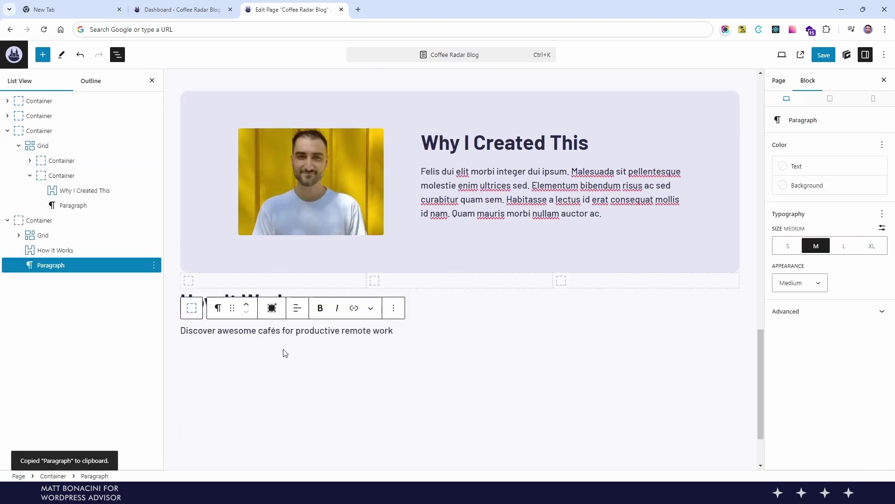
Move the Grid below the intro paragraph in List View
drag(43, 235, 68, 267)
drag(68, 267, 68, 267)
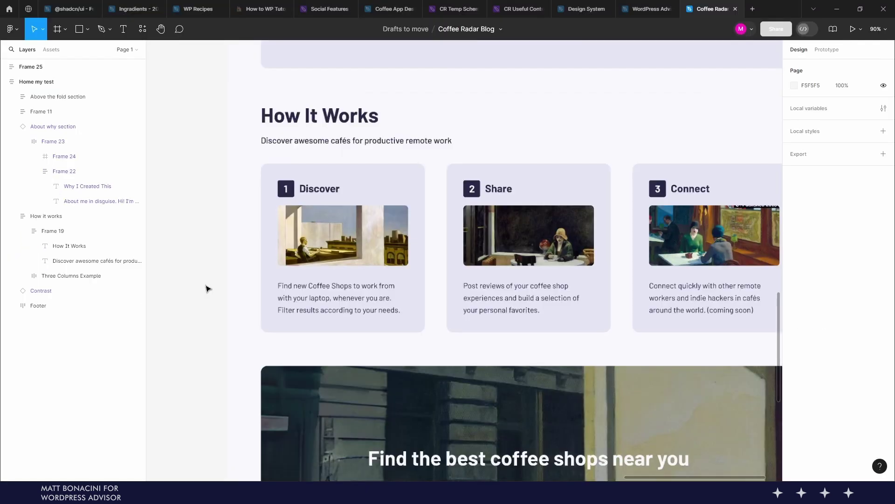
scroll(208, 288, up, 5)
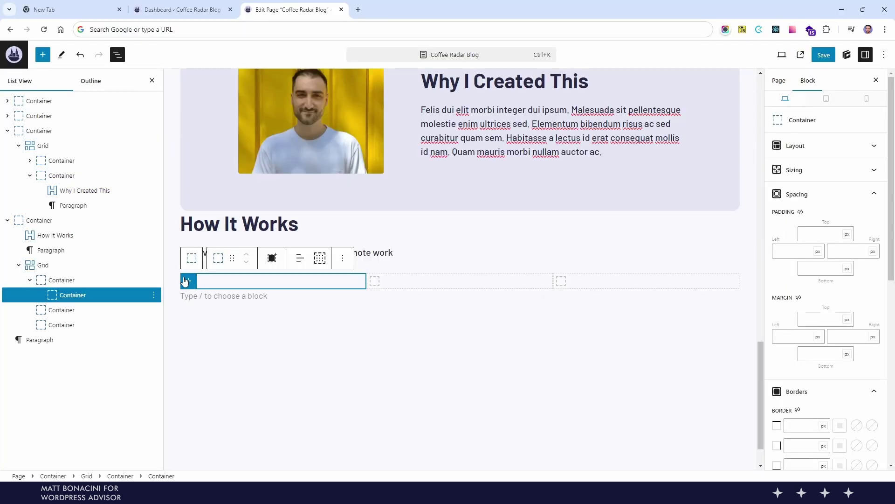
Insert a nested grid in the first cell with a '1' headline for the step number
click(186, 281)
click(213, 390)
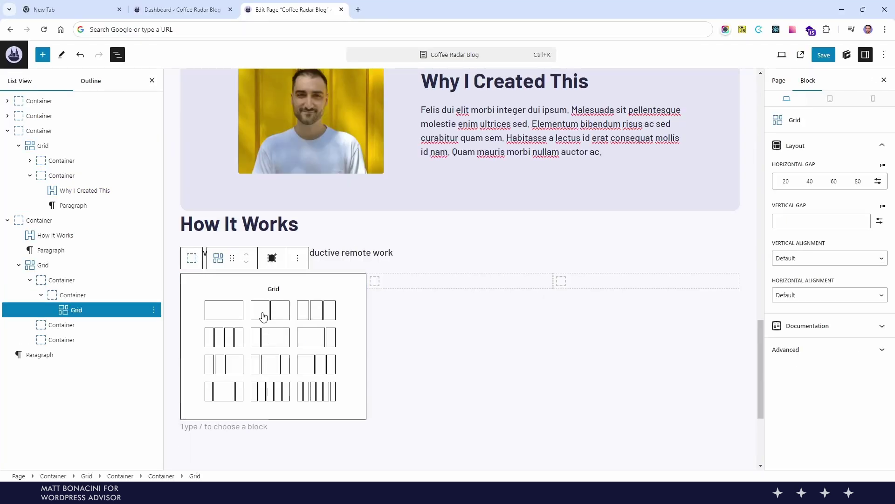
click(263, 315)
click(246, 281)
click(187, 281)
text(1)
Center the number in a dark-background box and make the Discover heading bold
click(191, 257)
click(835, 170)
click(804, 279)
scroll(825, 279, down, 5)
click(835, 350)
click(872, 323)
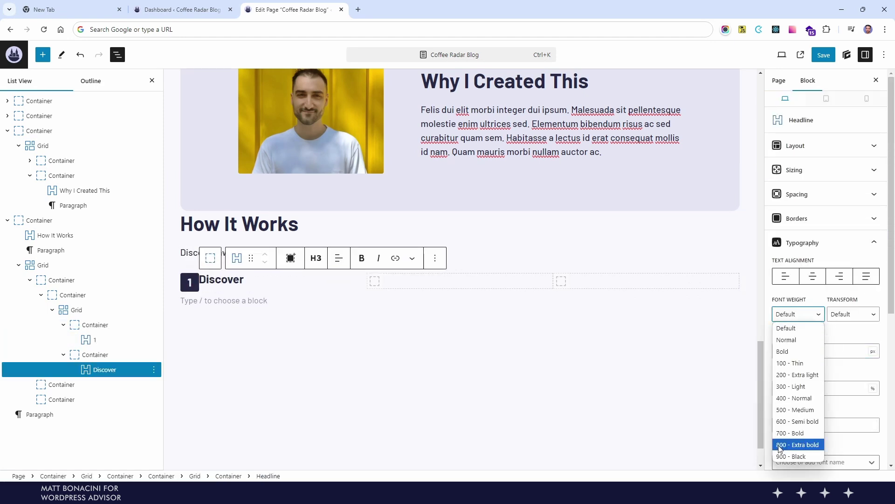
click(793, 444)
Add the chosen artwork image below the number and title row
click(88, 310)
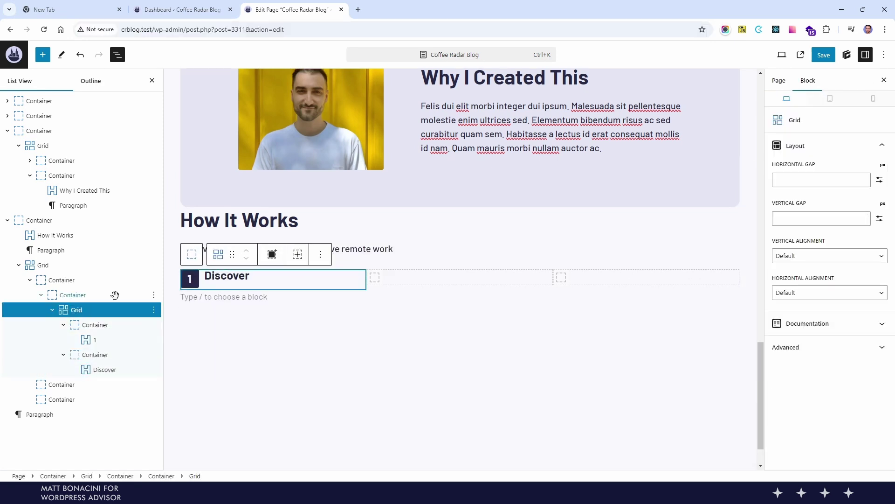
click(186, 314)
click(262, 422)
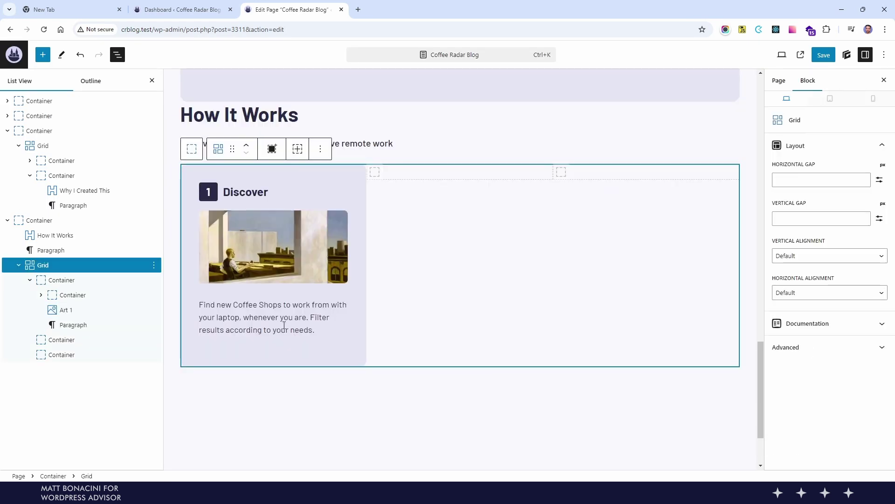
click(104, 293)
click(304, 442)
Give the card container the additional CSS class gpct-single-step-card
click(345, 355)
click(786, 410)
click(826, 342)
text(gpct-)
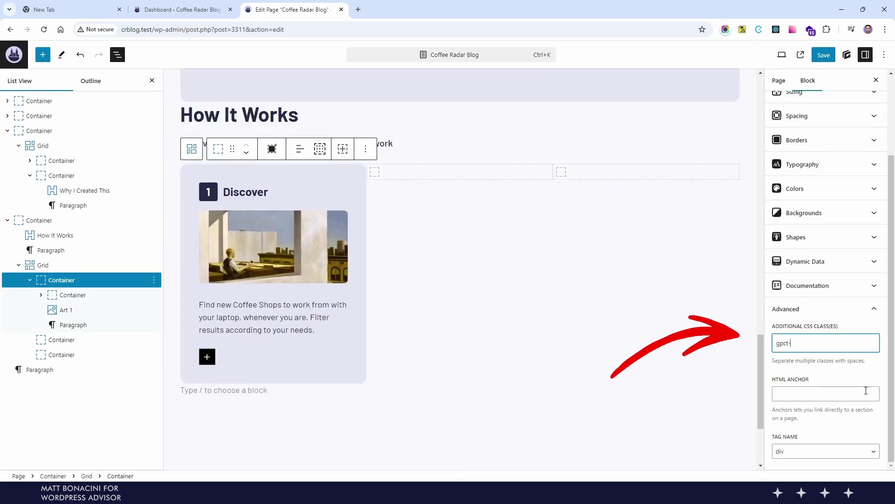
text(single-cart)
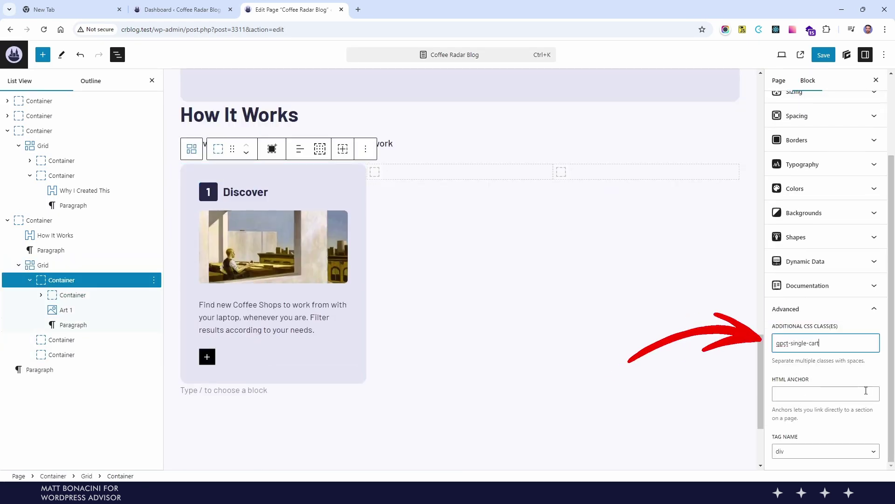
key(BackSpace)
key(BackSpace)
key(BackSpace)
key(BackSpace)
text(step-card)
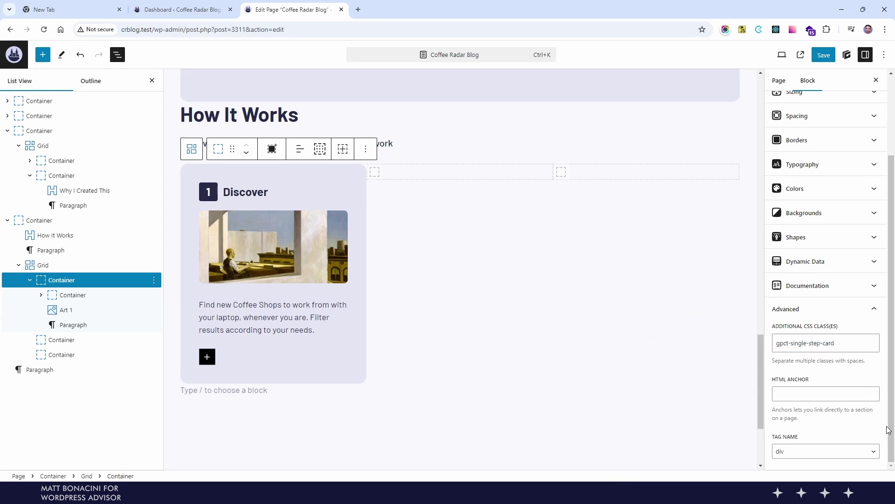
click(366, 148)
Copy the Discover card and paste it into the empty second and third grid slots
click(373, 177)
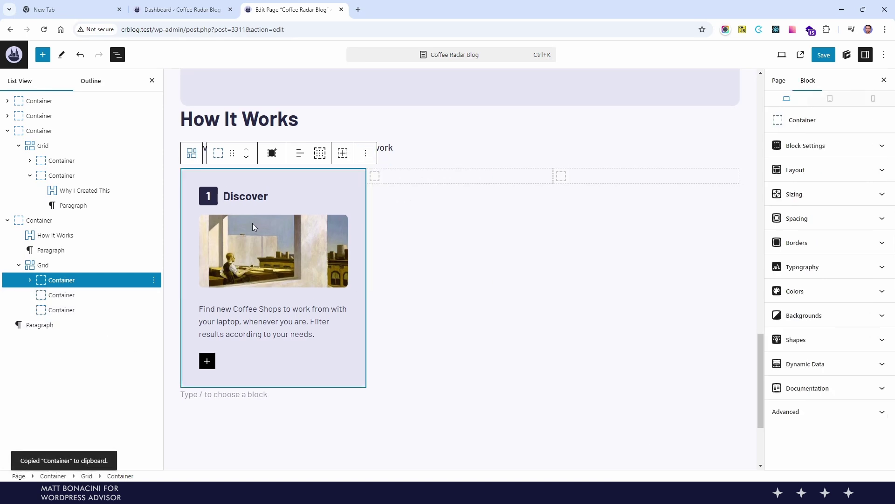
click(75, 295)
key(ctrl+v)
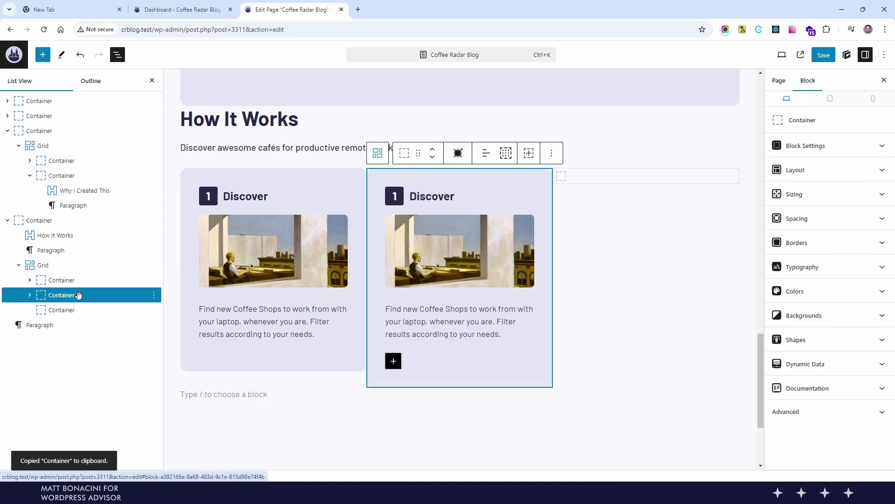
click(65, 309)
key(ctrl+v)
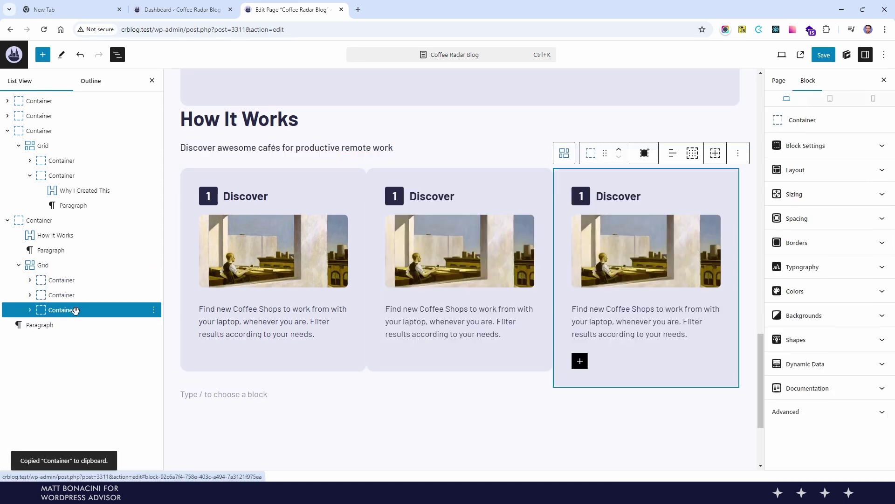
click(96, 275)
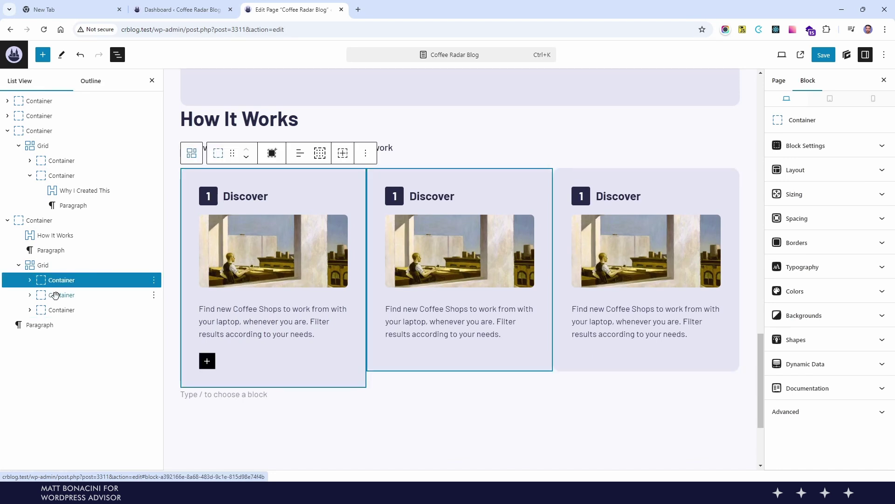
click(61, 270)
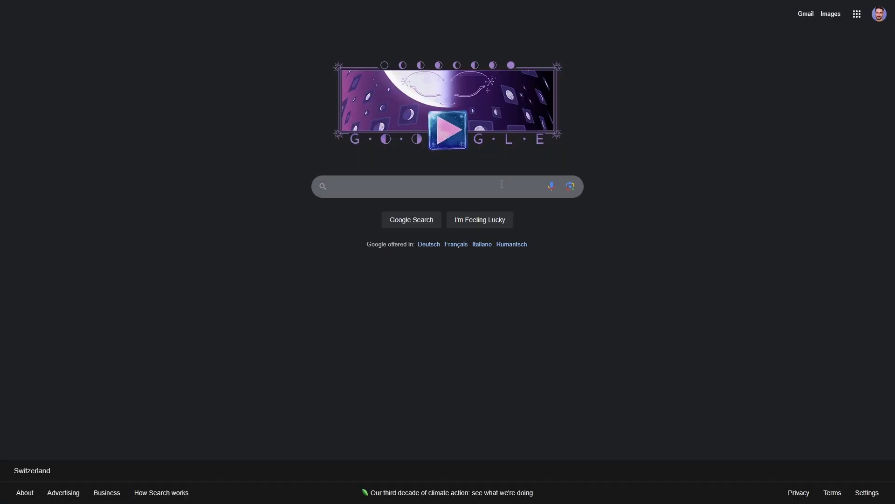
Search 'object fit css', open MDN's object-fit page and try none, cover and contain
text(object fit css)
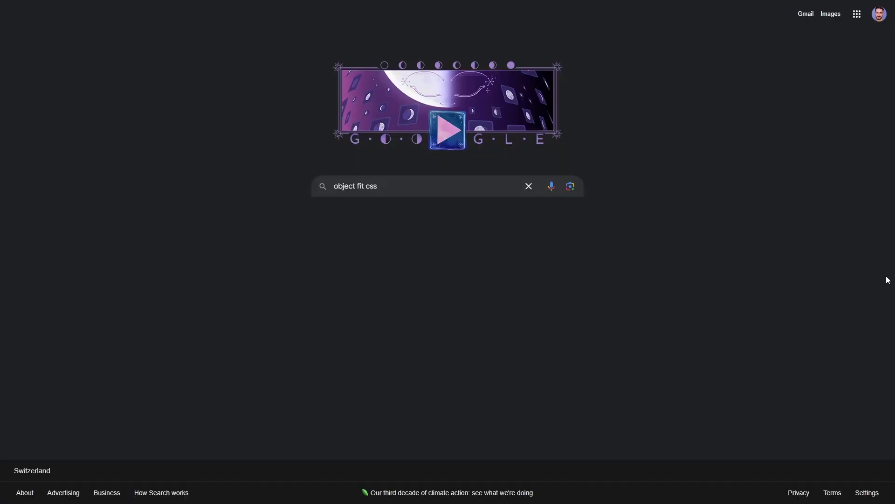
key(Return)
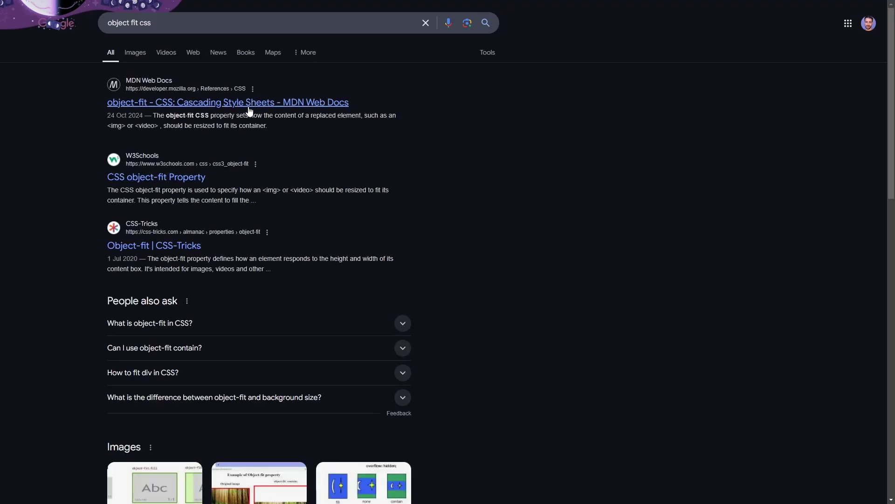
click(249, 107)
scroll(433, 329, down, 2)
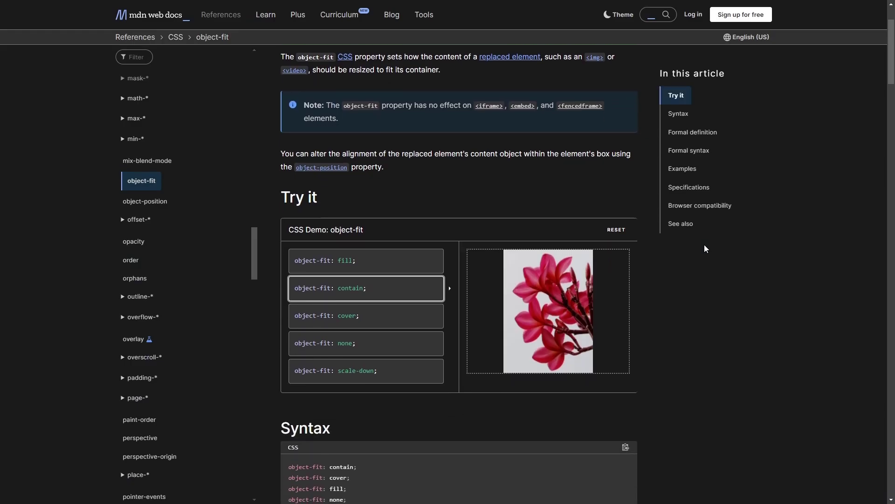
click(401, 337)
click(387, 315)
click(390, 286)
Replace the third card's artwork and set the second image to 144 px height, cover fit
click(394, 259)
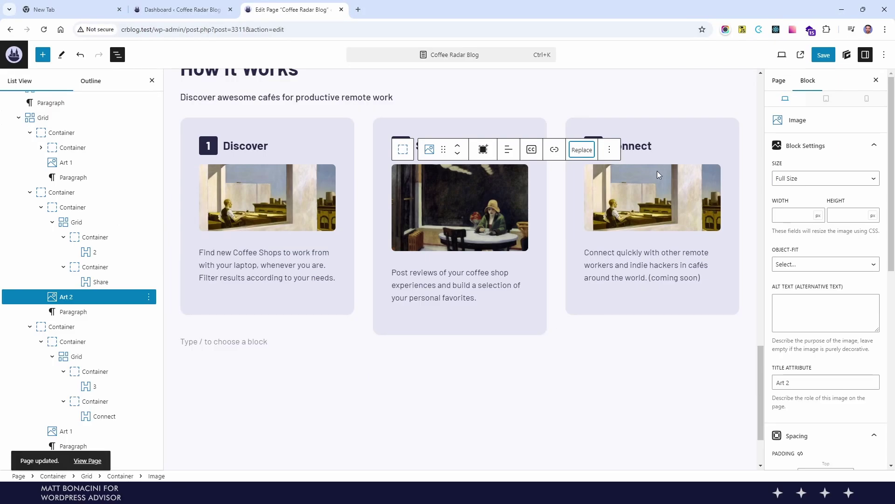
click(662, 175)
click(717, 150)
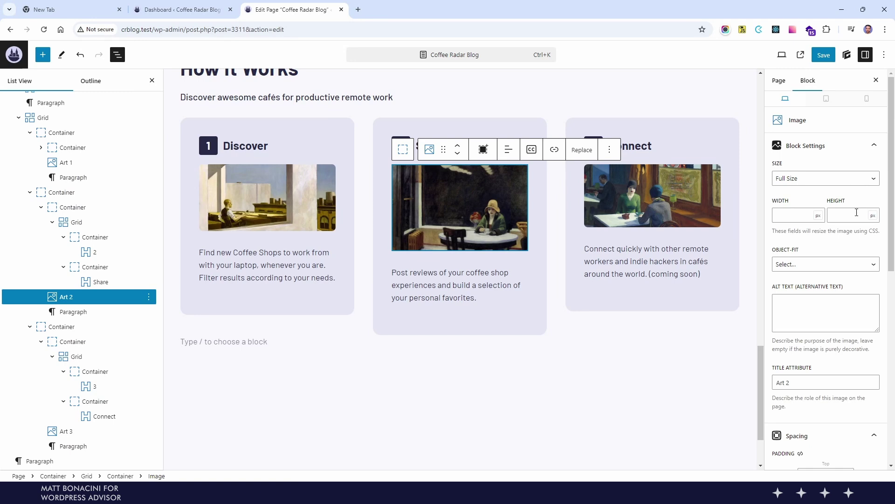
click(856, 212)
text(144)
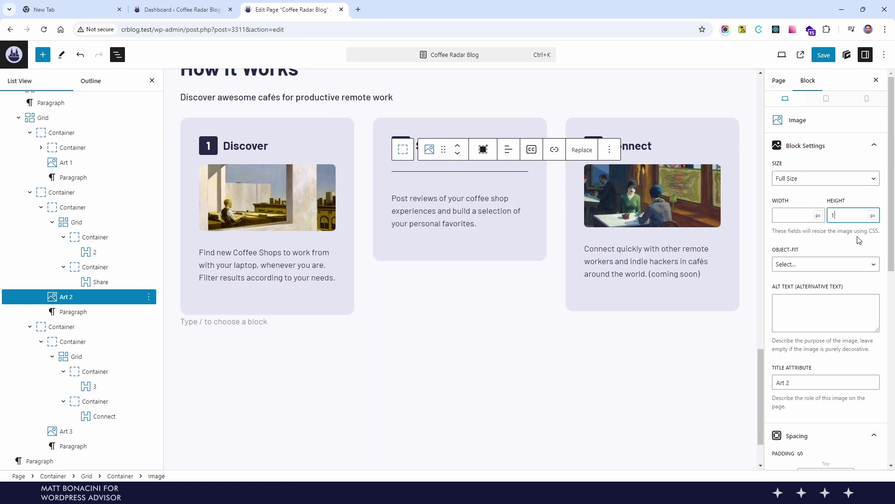
click(830, 264)
click(819, 297)
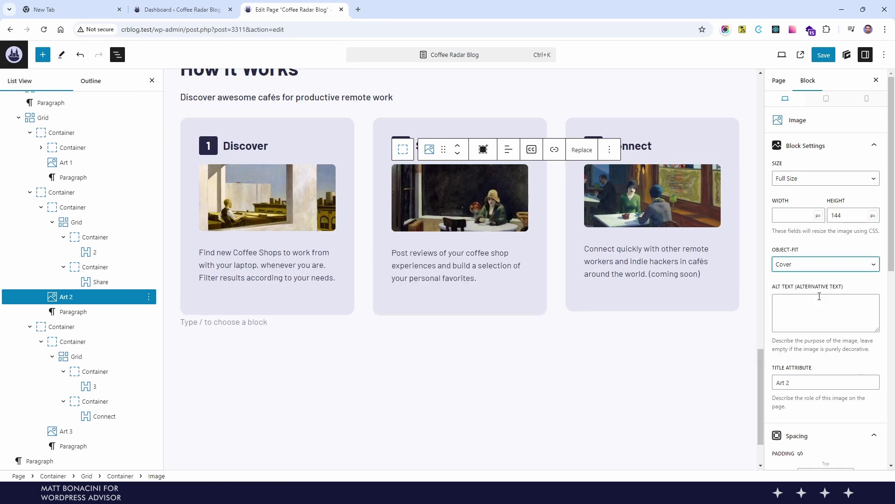
Set the third and first card images to 144 px height with object-fit cover
click(662, 203)
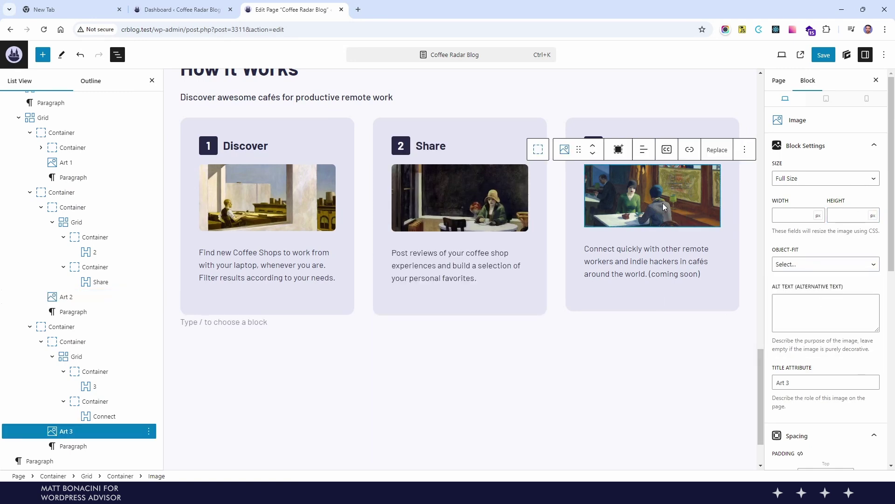
click(847, 215)
text(144)
click(813, 265)
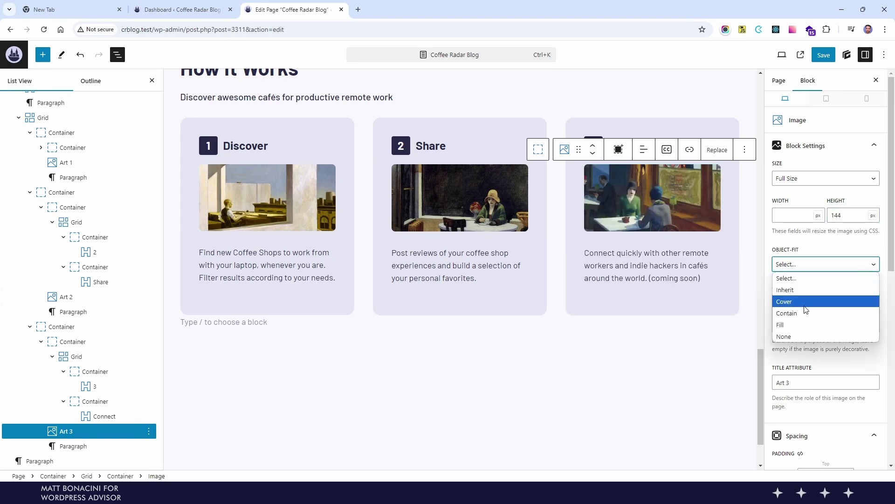
click(819, 301)
click(300, 225)
click(847, 215)
text(144)
click(826, 264)
click(819, 298)
click(530, 367)
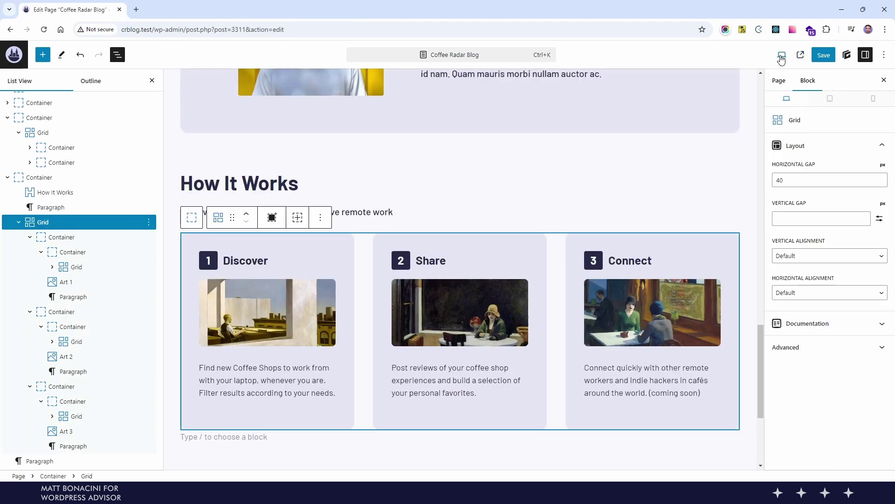
Switch to the mobile preview and set the cards grid's vertical gap to 32
click(782, 54)
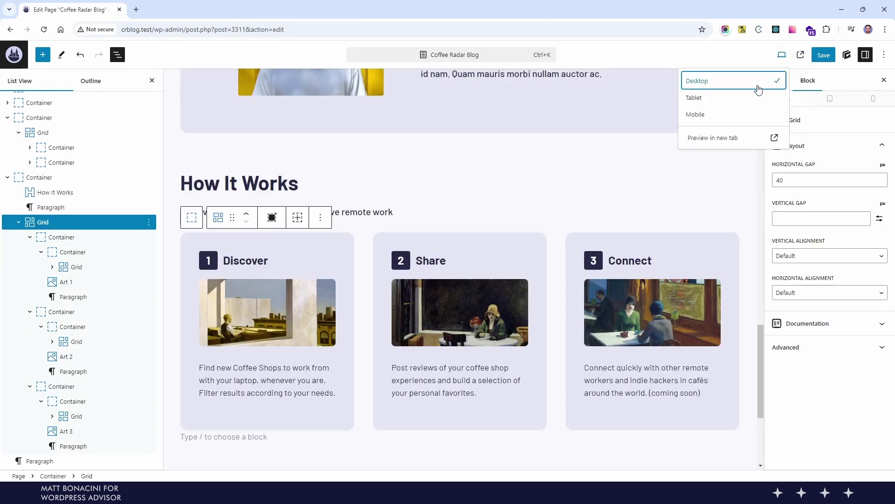
click(738, 115)
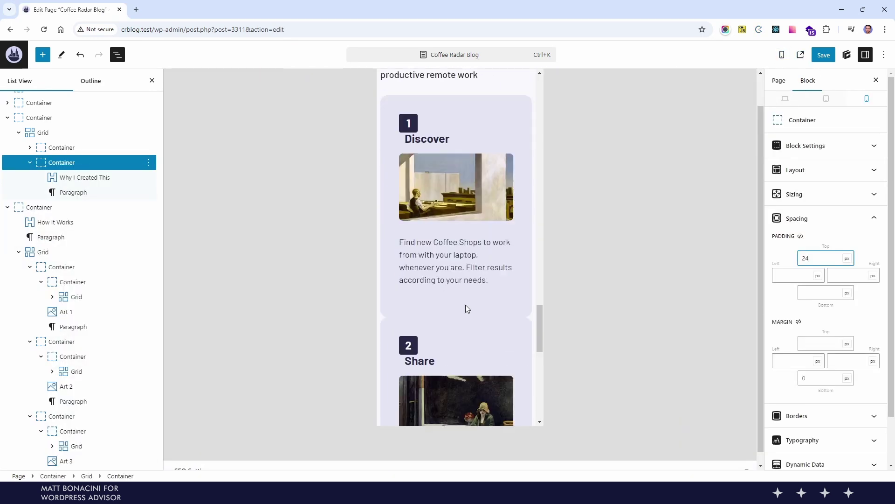
click(465, 305)
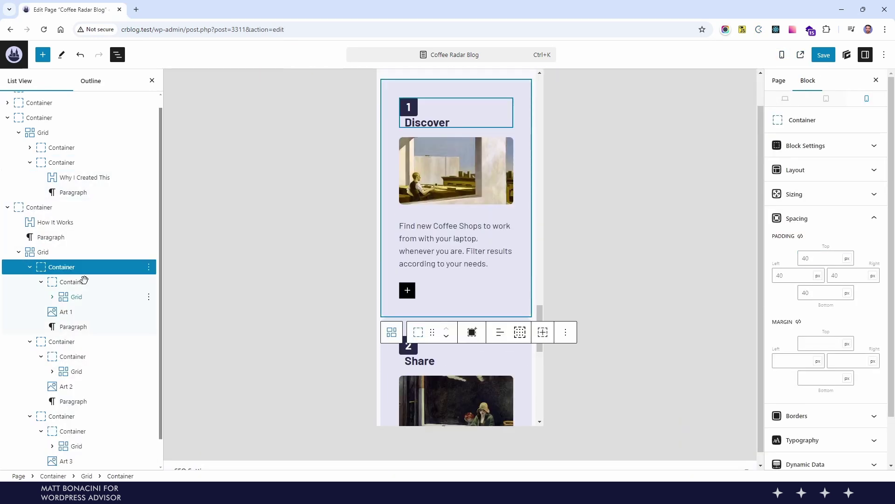
click(392, 330)
click(806, 216)
text(32)
scroll(470, 275, up, 3)
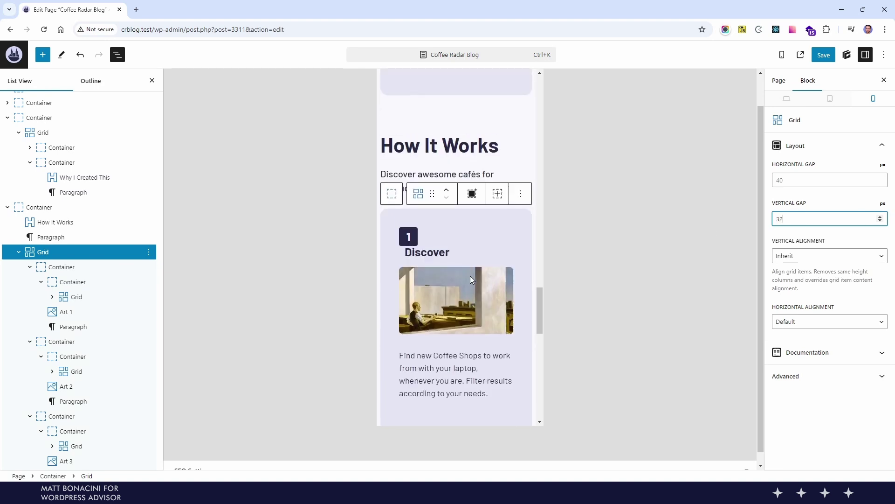
Set the Discover heading container's grid item width to 66%
click(89, 296)
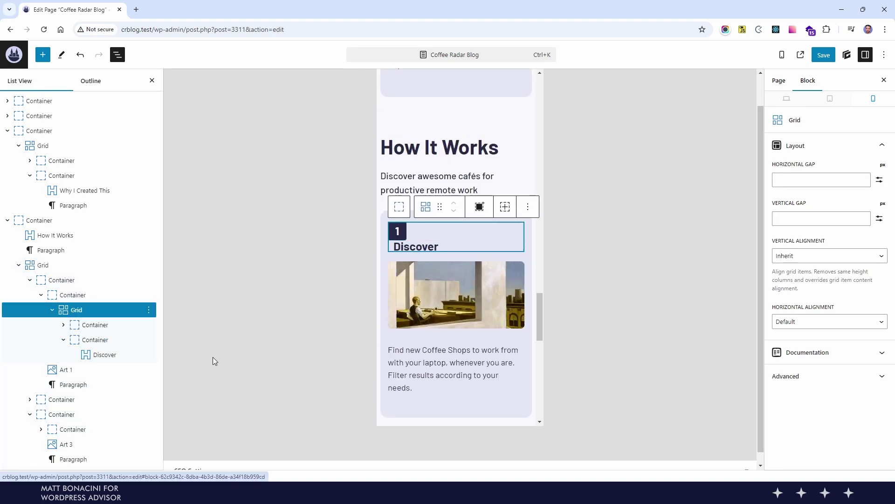
click(91, 339)
click(828, 146)
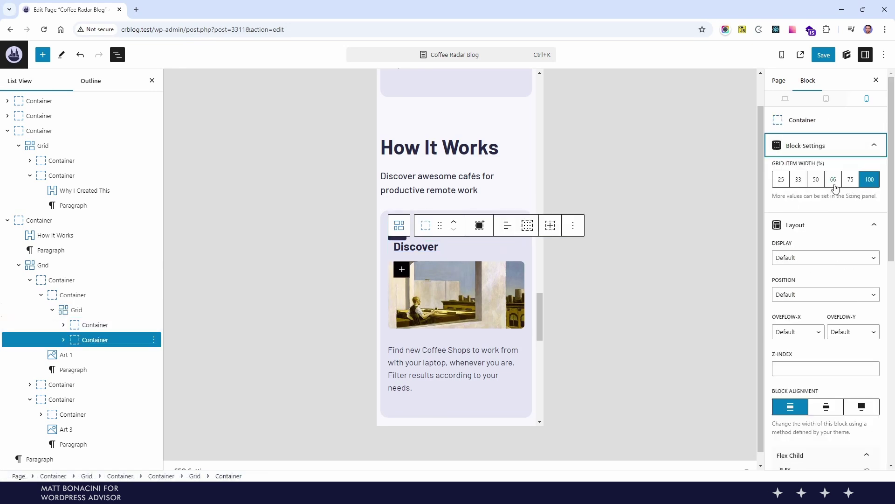
click(833, 180)
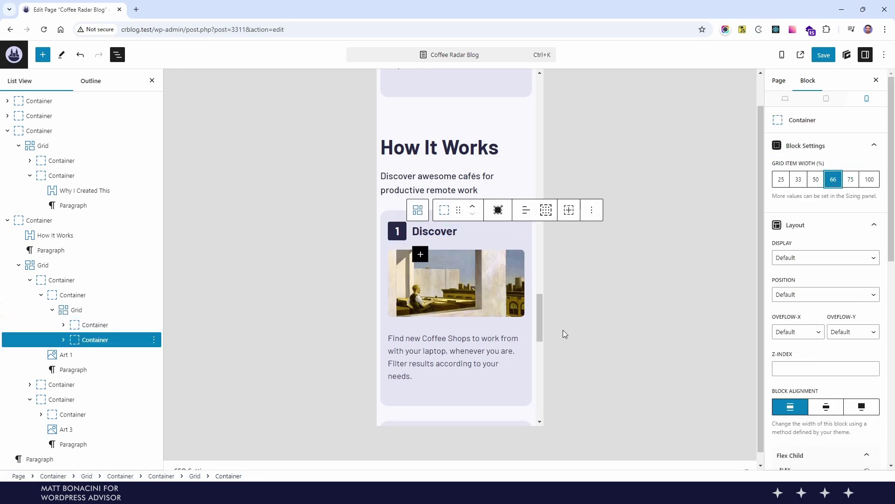
click(41, 295)
Set the Share and Connect heading containers' grid item width to 66% as well
click(45, 339)
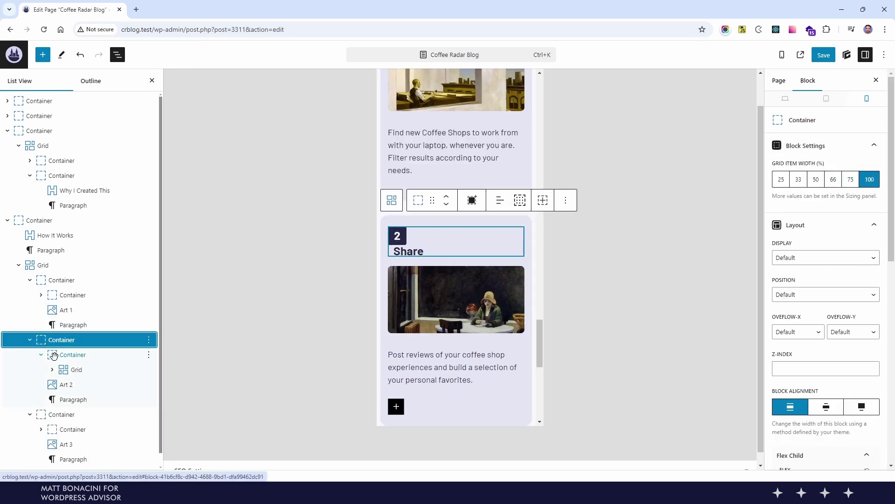
click(68, 371)
click(52, 370)
click(95, 399)
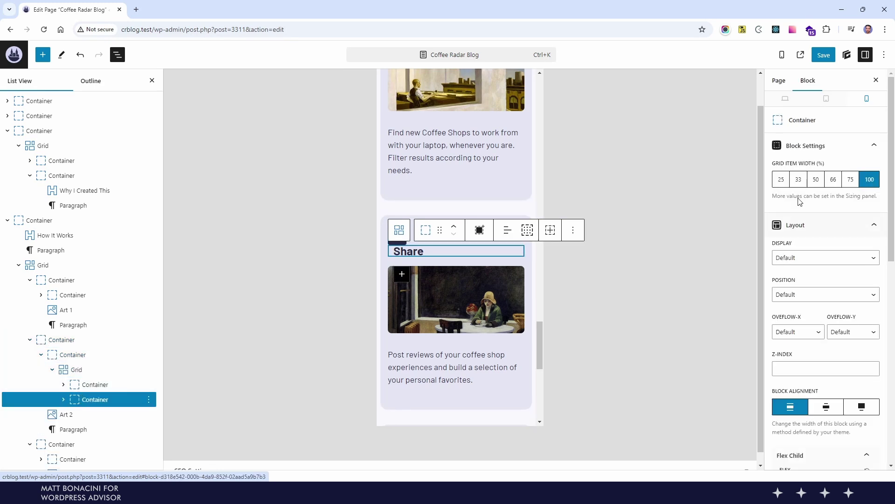
click(835, 179)
scroll(74, 362, down, 1)
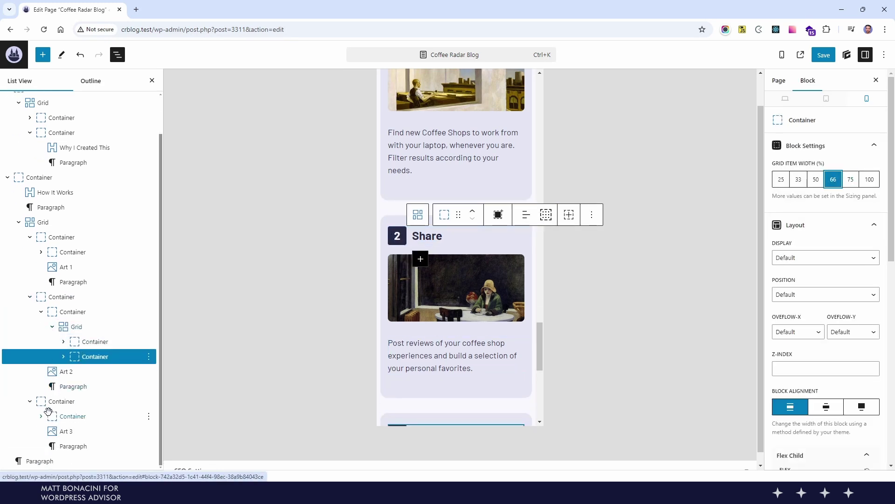
click(56, 434)
scroll(56, 433, down, 1)
click(88, 400)
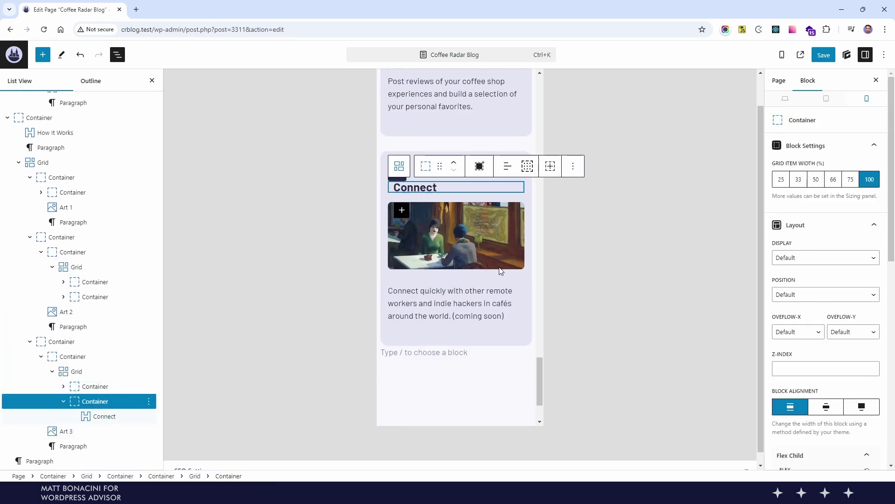
click(835, 180)
click(478, 324)
scroll(474, 320, up, 1)
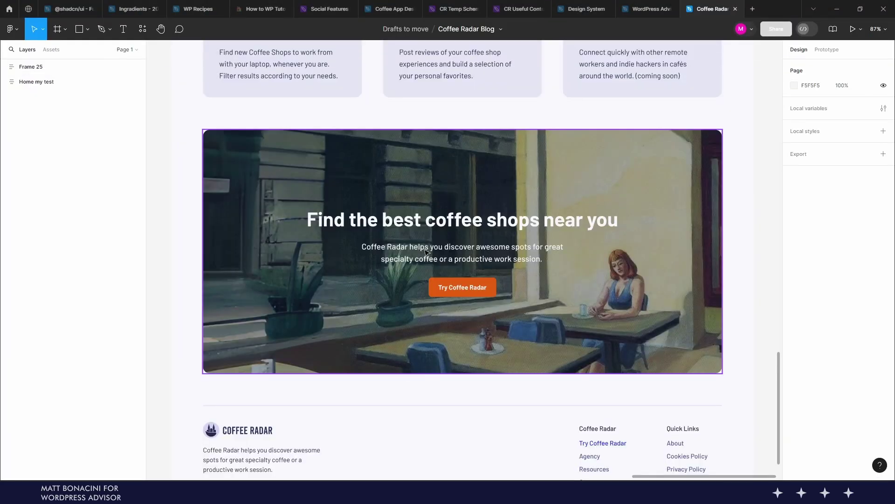
Inspect the CTA subtitle's text styles in Figma, then insert a Button block via /button
ctrl+click(425, 252)
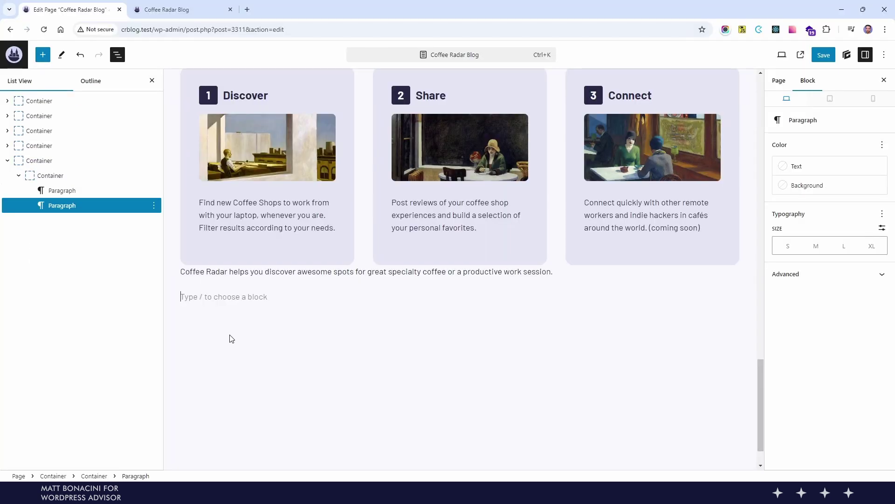
text(/button)
key(Down)
key(Up)
key(Return)
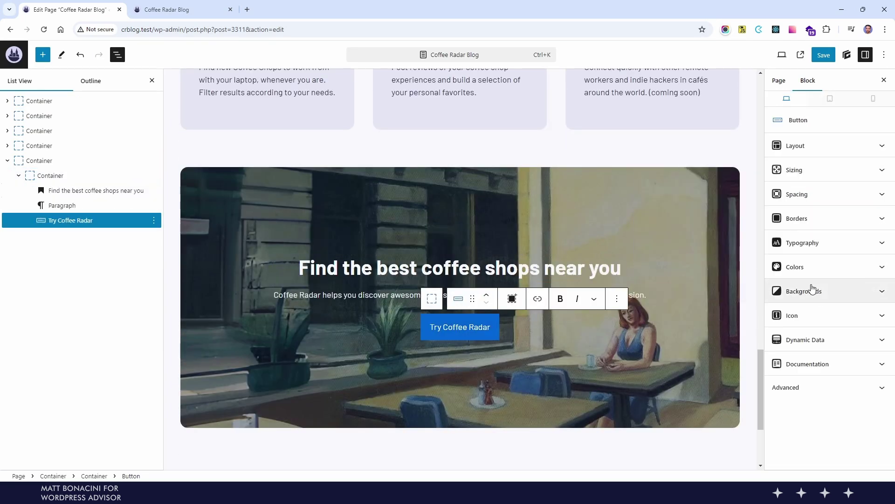
Make the Try Coffee Radar button orange with bold text and select its wrapping container
click(797, 267)
click(864, 292)
click(802, 243)
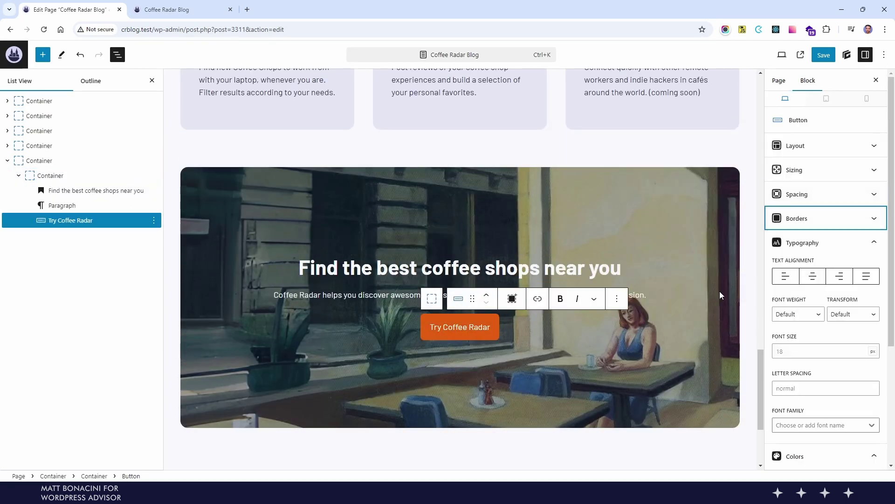
click(818, 351)
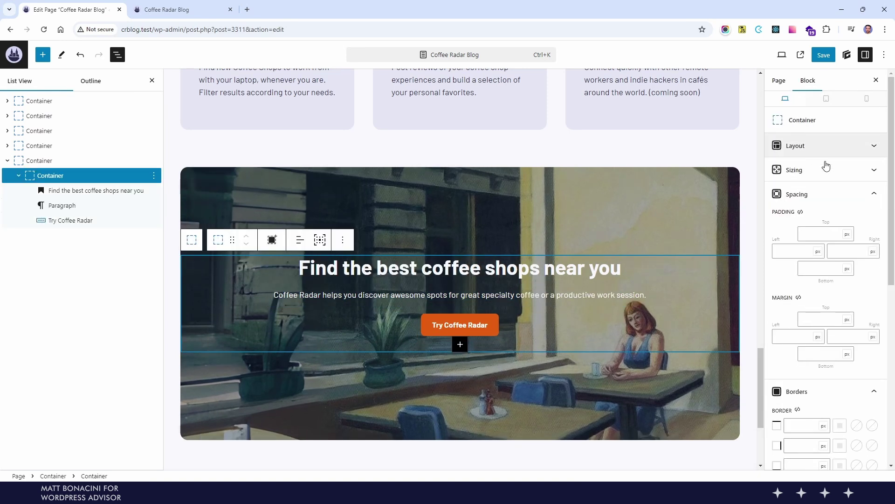
click(825, 168)
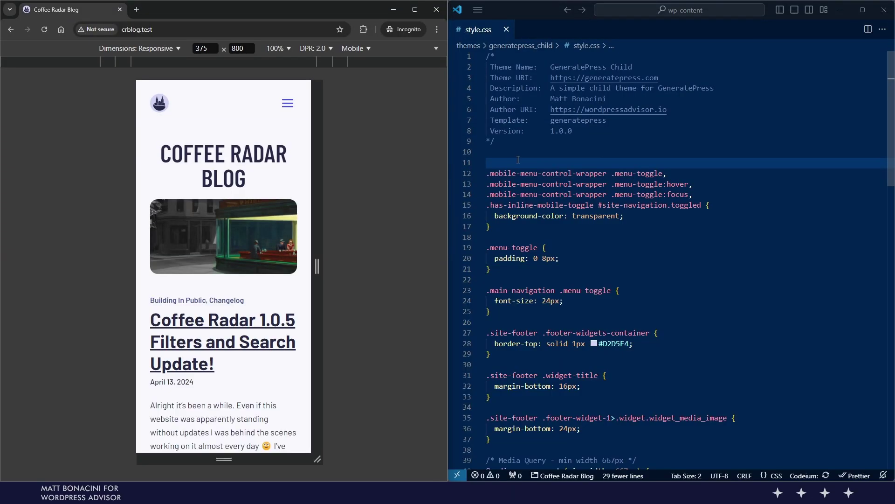
scroll(241, 252, down, 20)
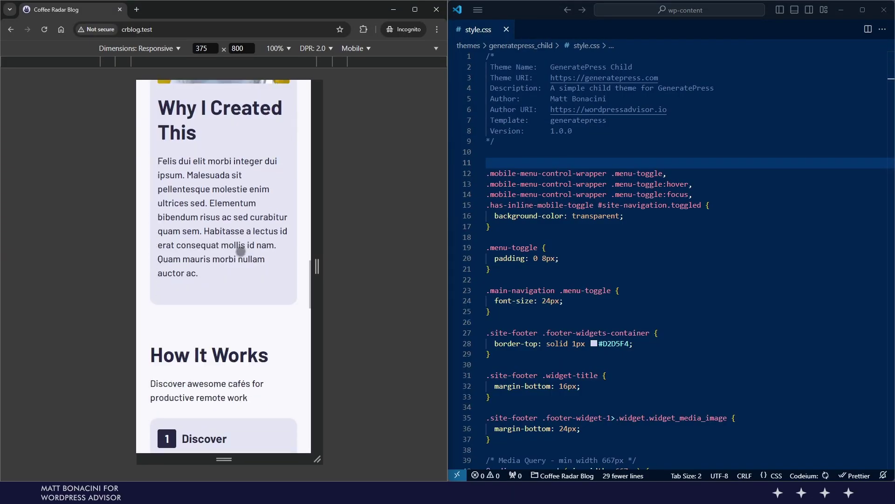
click(891, 135)
key(ctrl+z)
scroll(891, 135, down, 1)
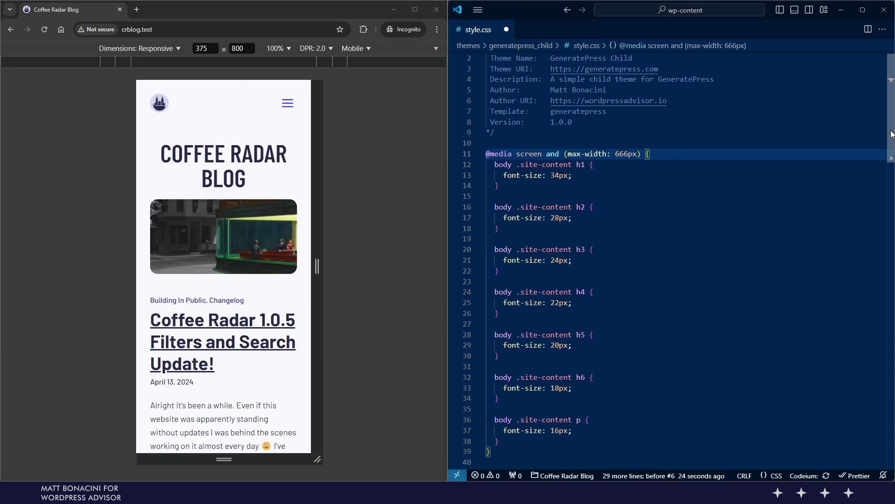
scroll(891, 135, down, 1)
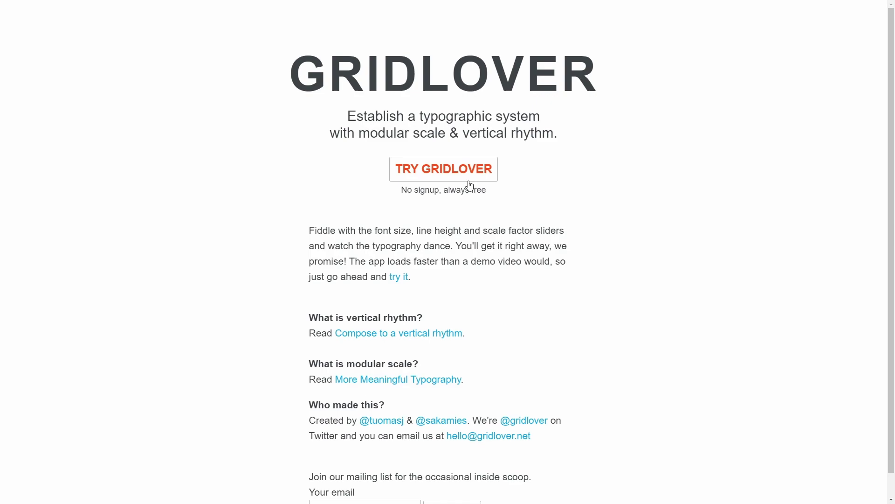
Open Gridlover, then in Typescale try 1.125 Major Second and settle on 1.333 Perfect Fourth
click(468, 182)
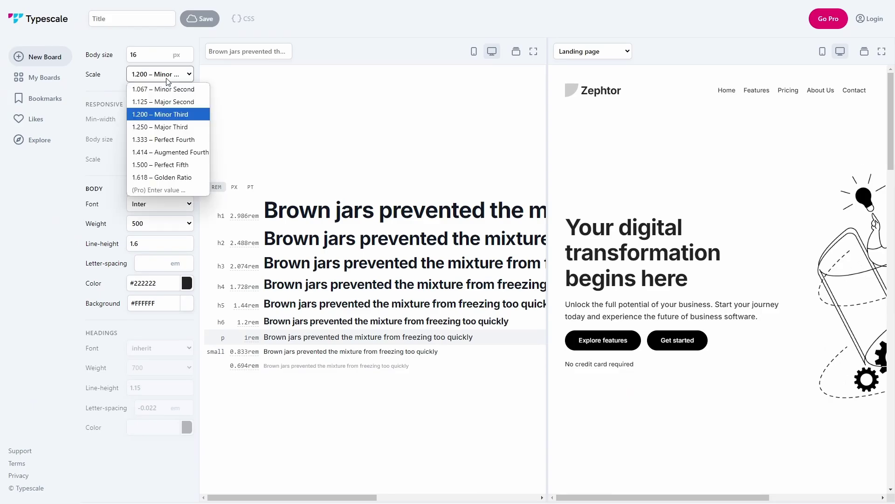
click(163, 101)
click(159, 75)
click(159, 139)
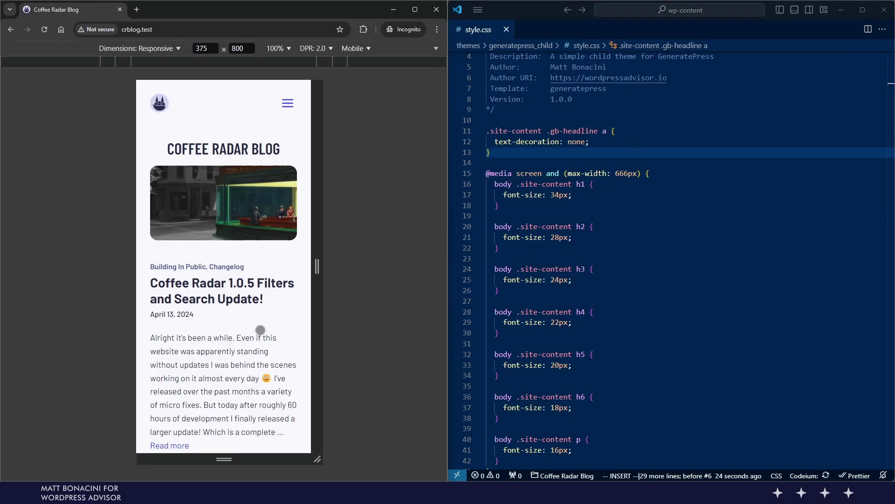
scroll(260, 327, down, 5)
scroll(259, 321, up, 6)
Add the .home .site-main h1 clamp(32px, 12vw, 176px) font-size rule and reload the preview
key(alt+Tab)
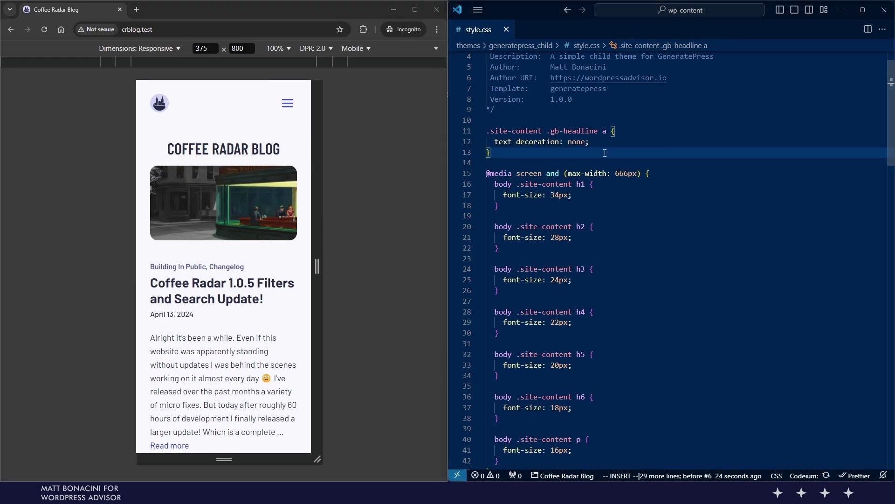
key(Return)
key(Return)
text(.home .site-main h1 {   font-size: clamp(32px, 12vw, 176px); })
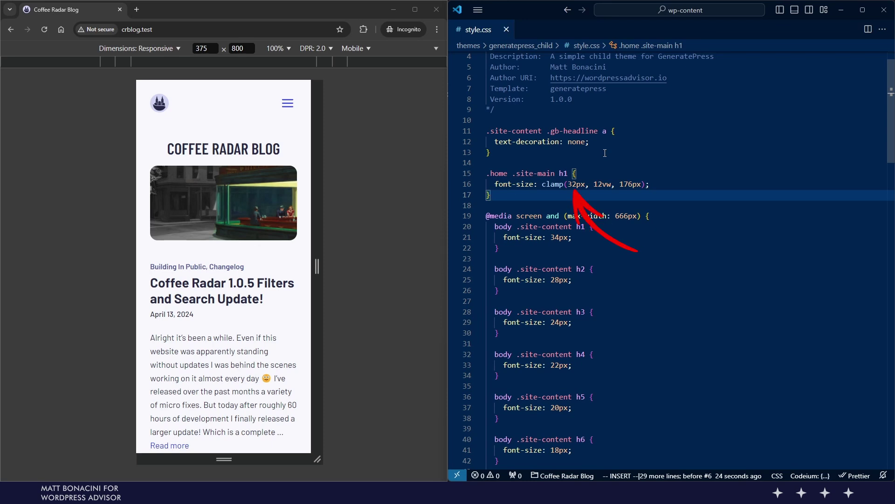
click(401, 193)
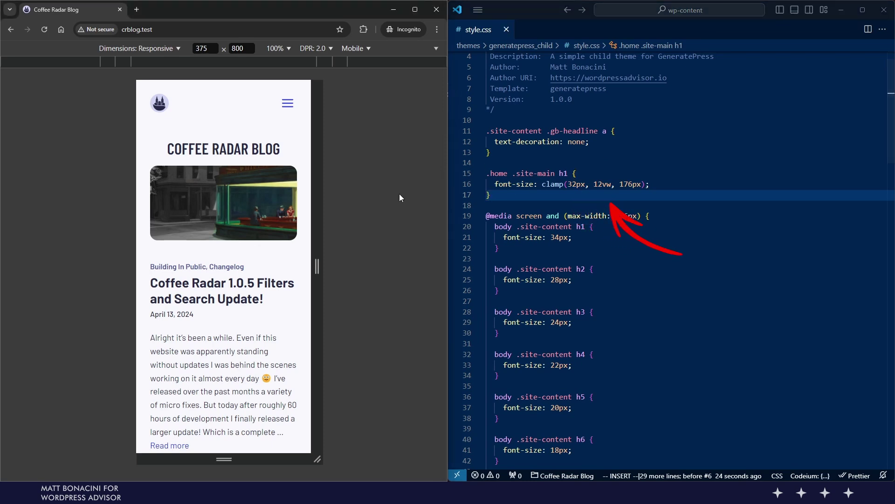
key(ctrl+r)
scroll(612, 290, down, 20)
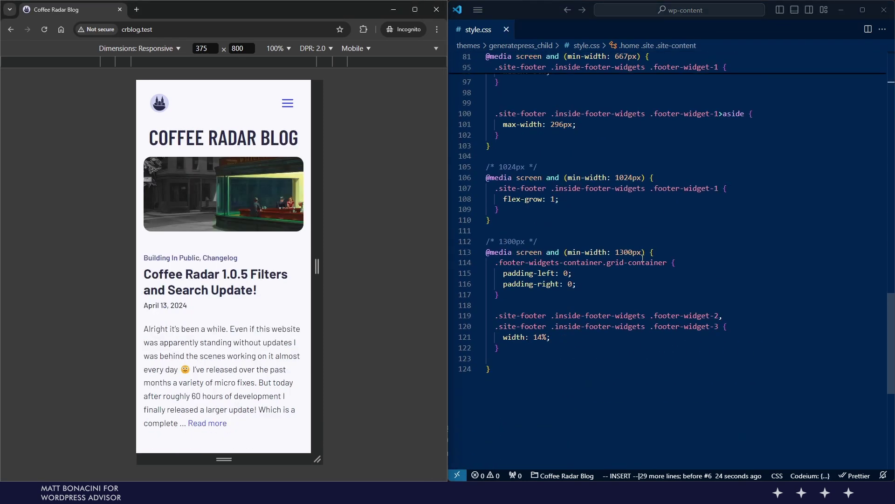
Append the 1312px media query block, reload, and widen the preview to about 709 px
click(612, 291)
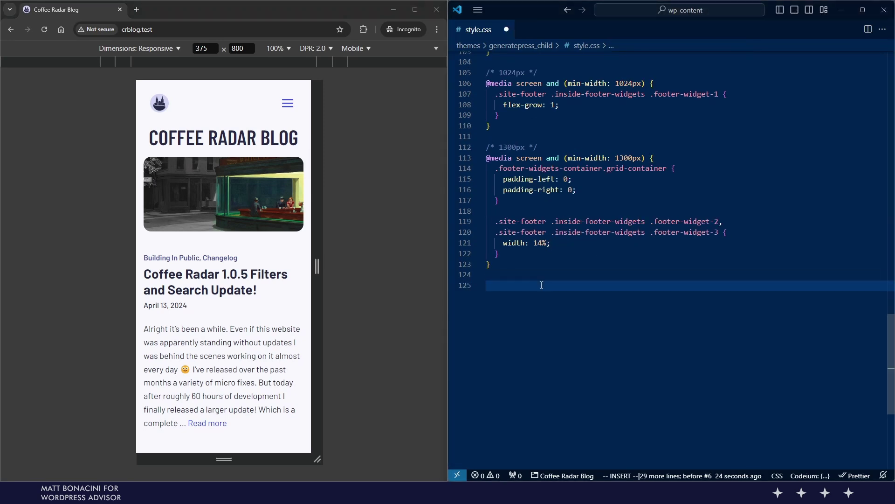
text(@media screen and (min-width: 1312px) {   .home .site .site-content {     padding: 0  0 40px;   }    header .inside-header {     padding: 20px 0;   } })
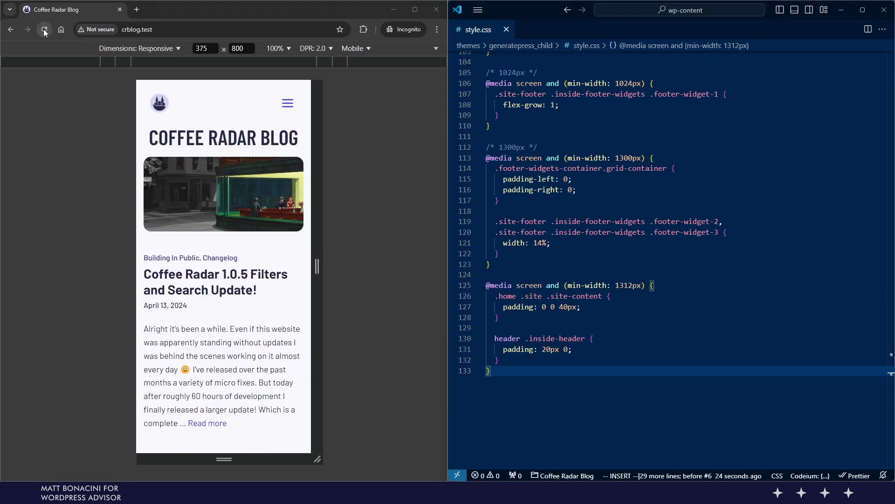
click(43, 29)
drag(317, 266, 314, 245)
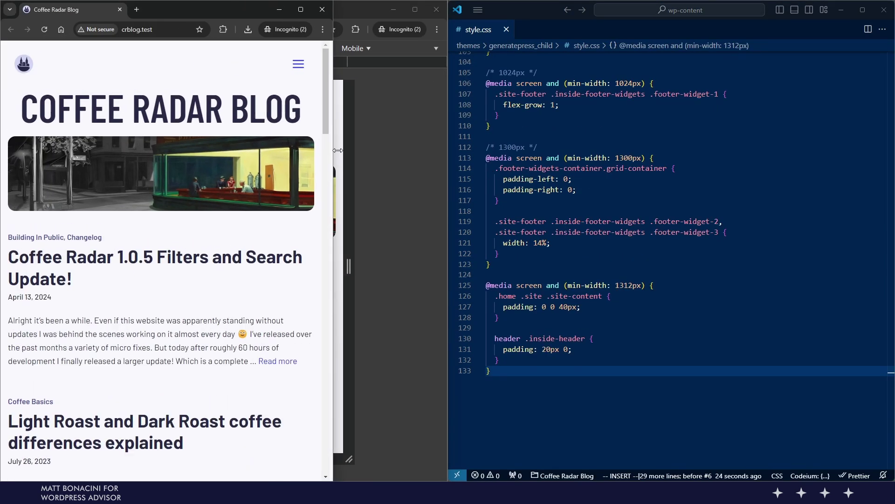
Widen the Chrome window to about 1440 px to show the Coffee Radar homepage at desktop width
drag(450, 168, 838, 173)
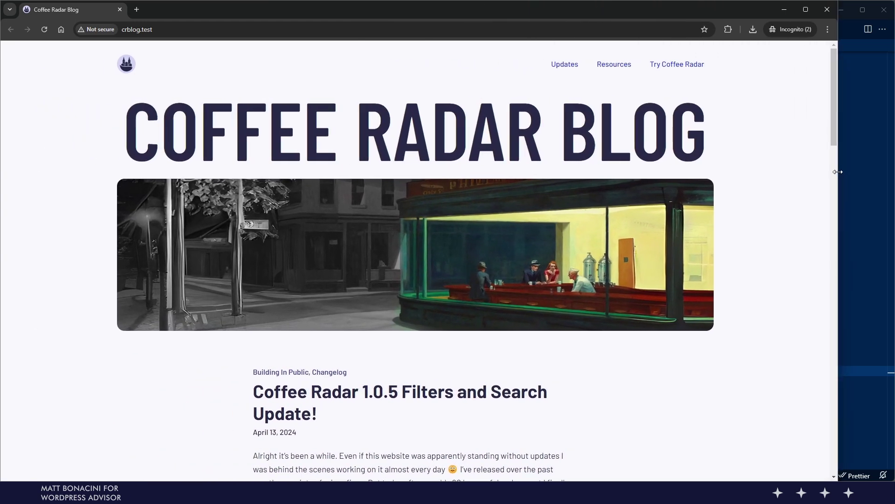